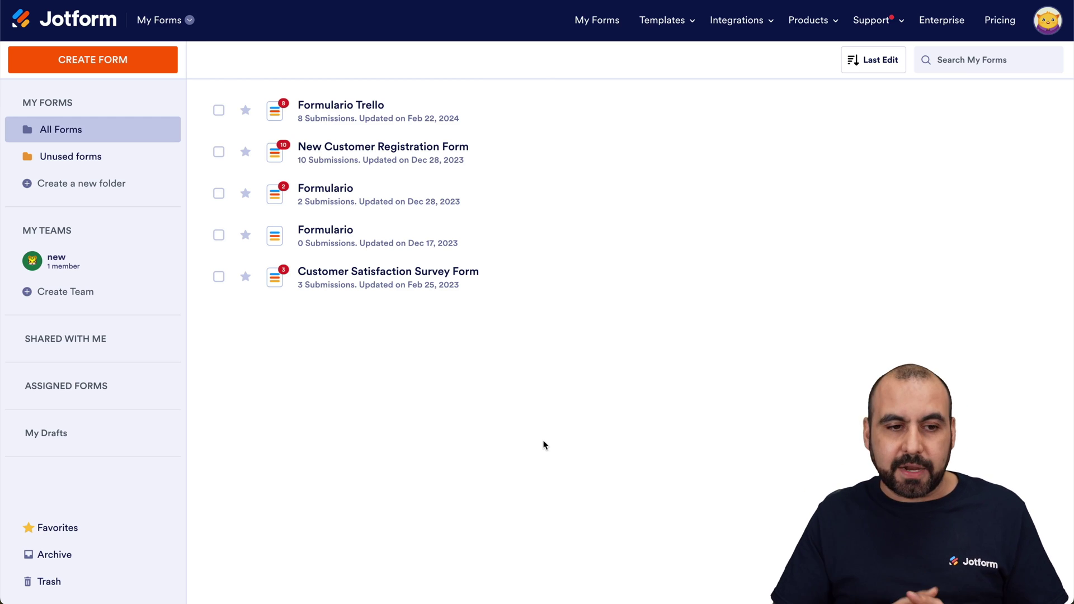
# - Create a new blank form using the Classic Form layout
pyautogui.click(148, 65)
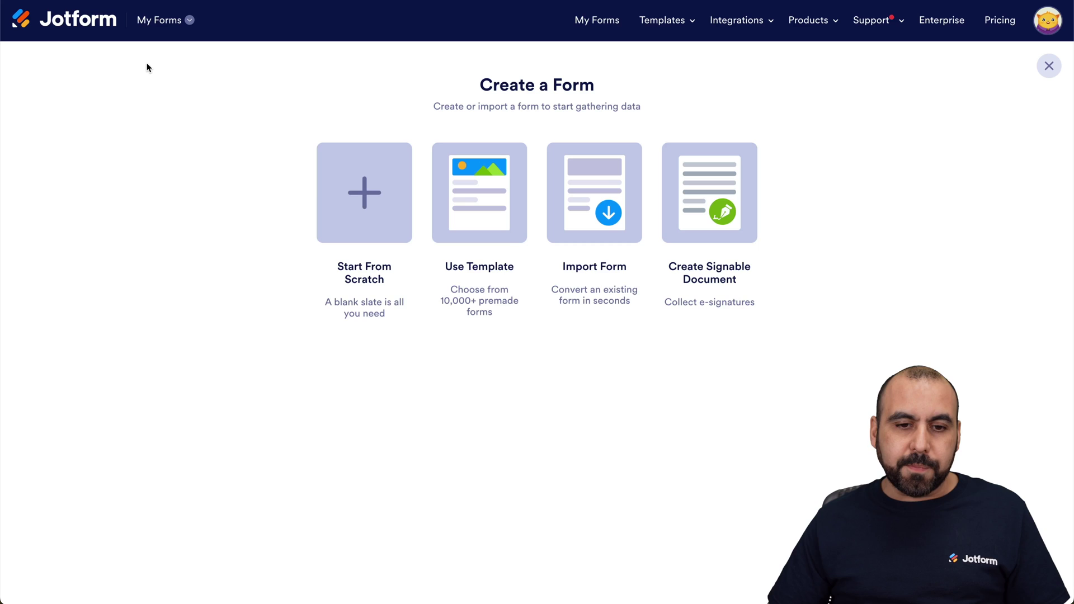
pyautogui.click(380, 218)
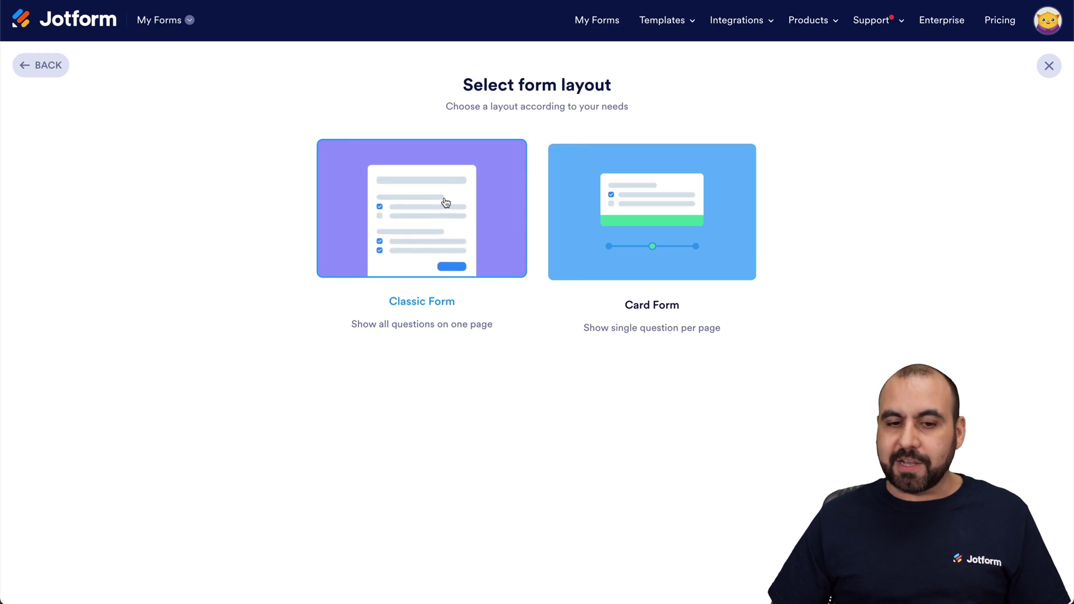
pyautogui.click(446, 203)
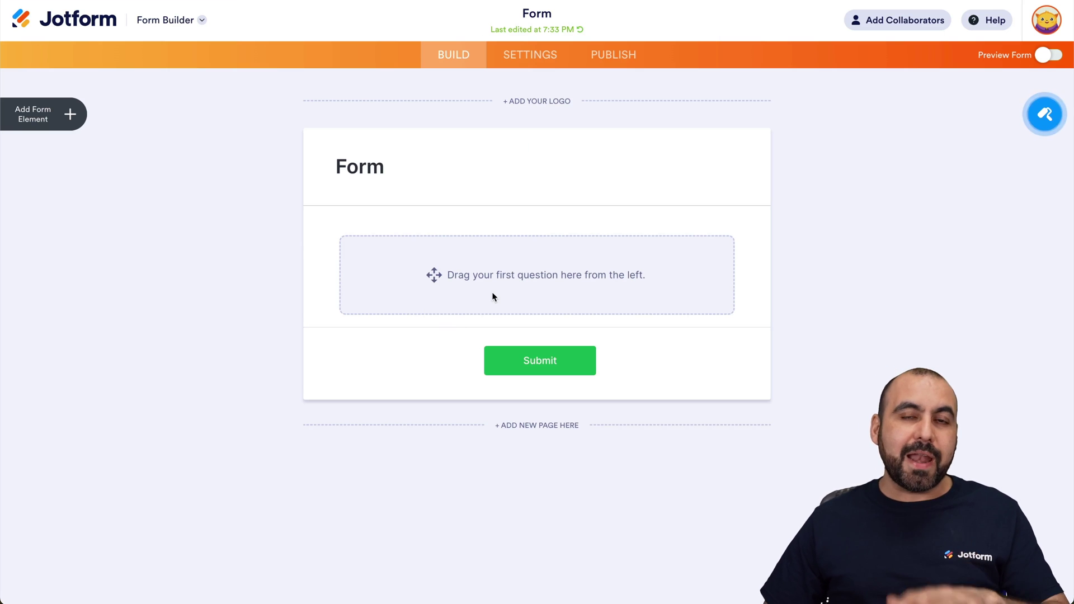
# - Add a Full Name field and an Email field to the form
pyautogui.click(82, 118)
pyautogui.click(100, 180)
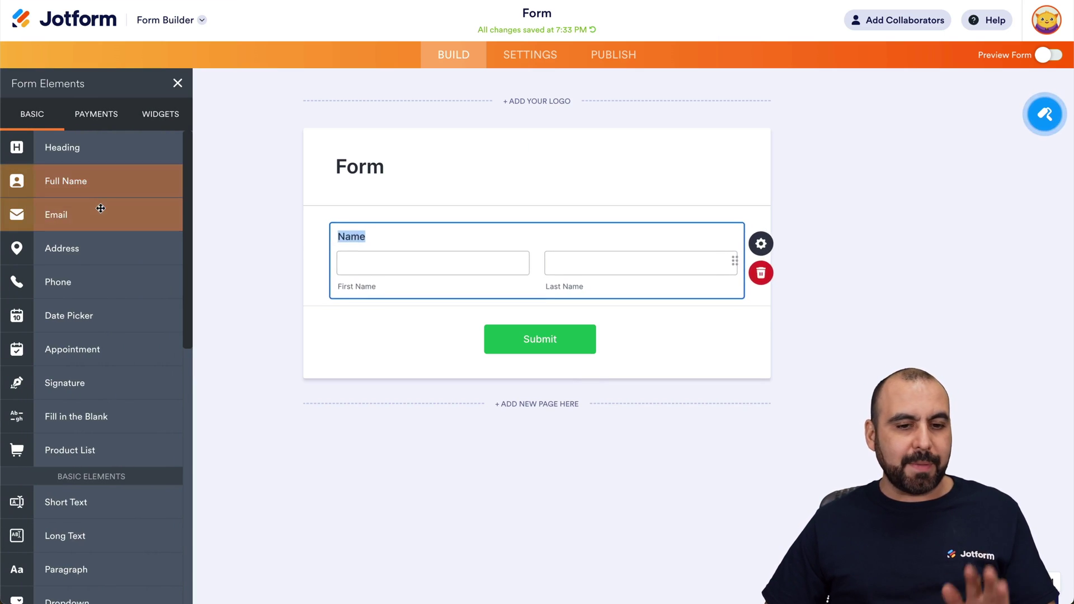
pyautogui.click(103, 214)
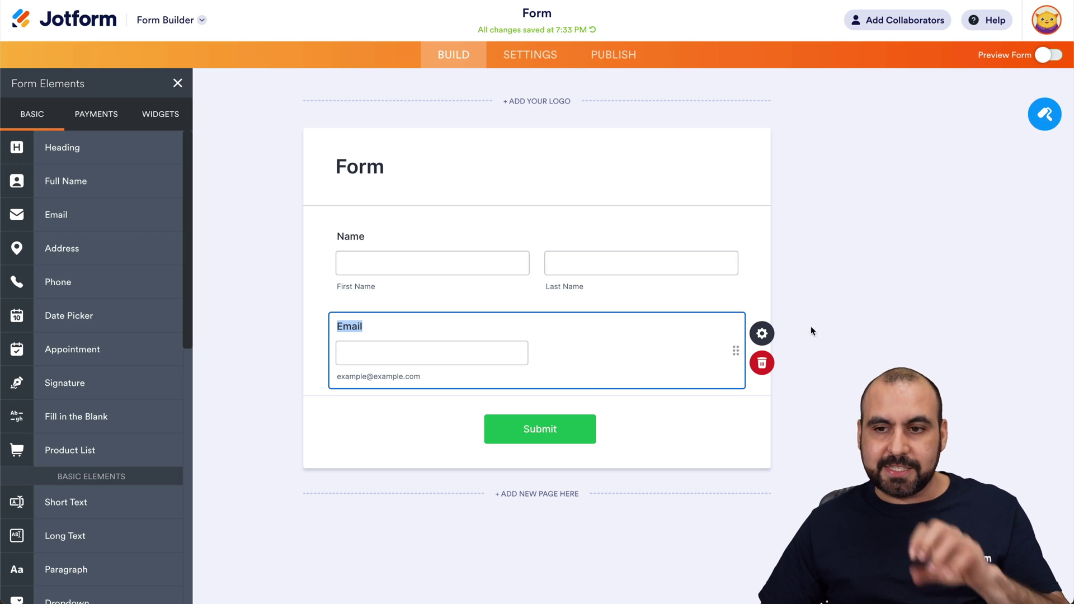
# - Preview the form and submit a test entry with a sample first name, last name and e-mail
pyautogui.click(1050, 55)
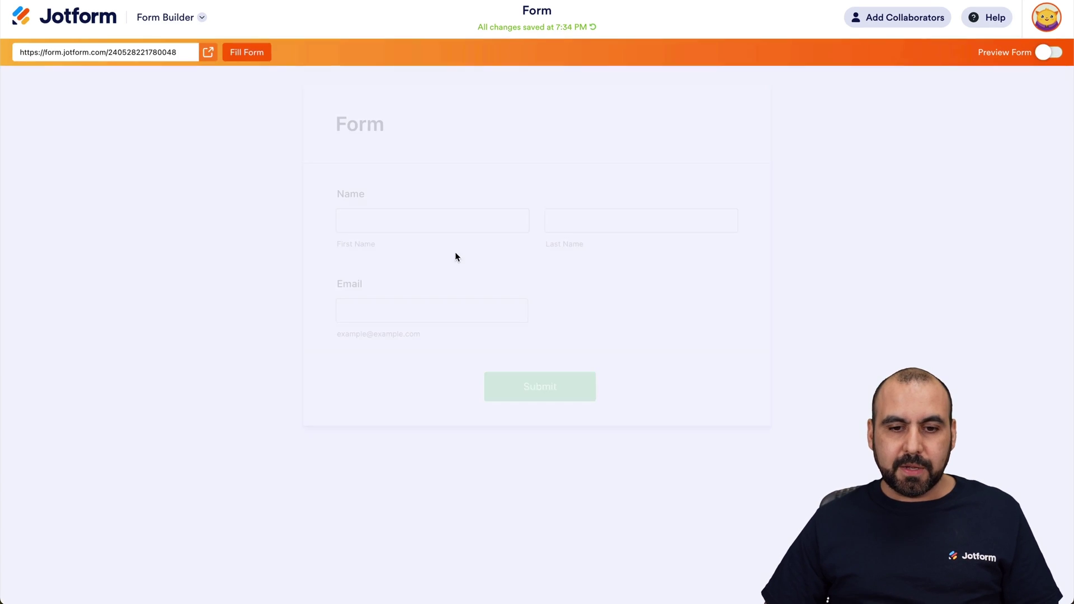
pyautogui.click(417, 228)
pyautogui.press('Tab')
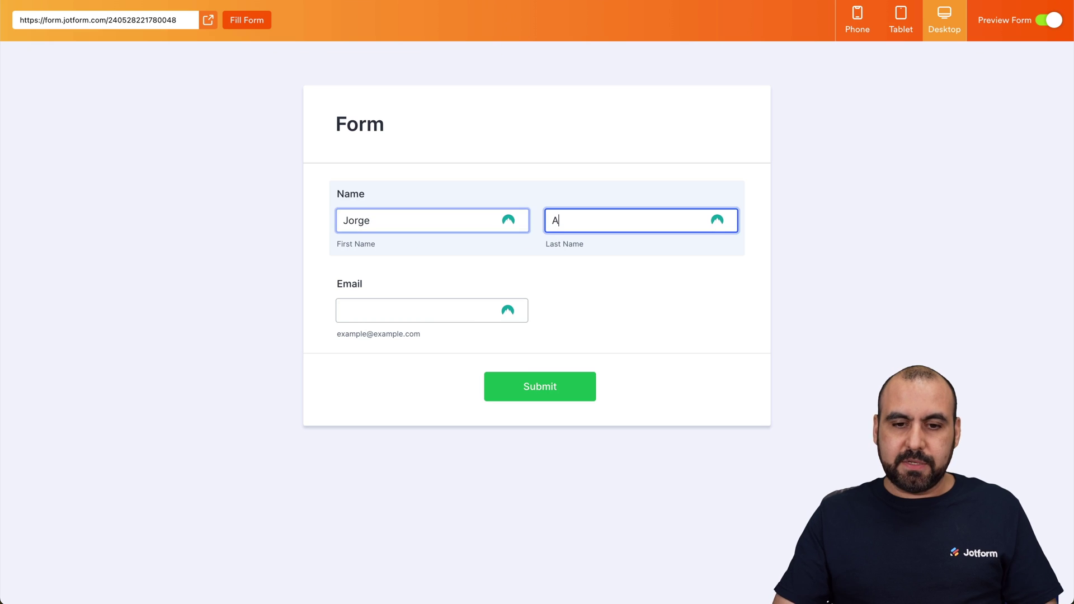
pyautogui.press('Tab')
pyautogui.write('test@test.com')
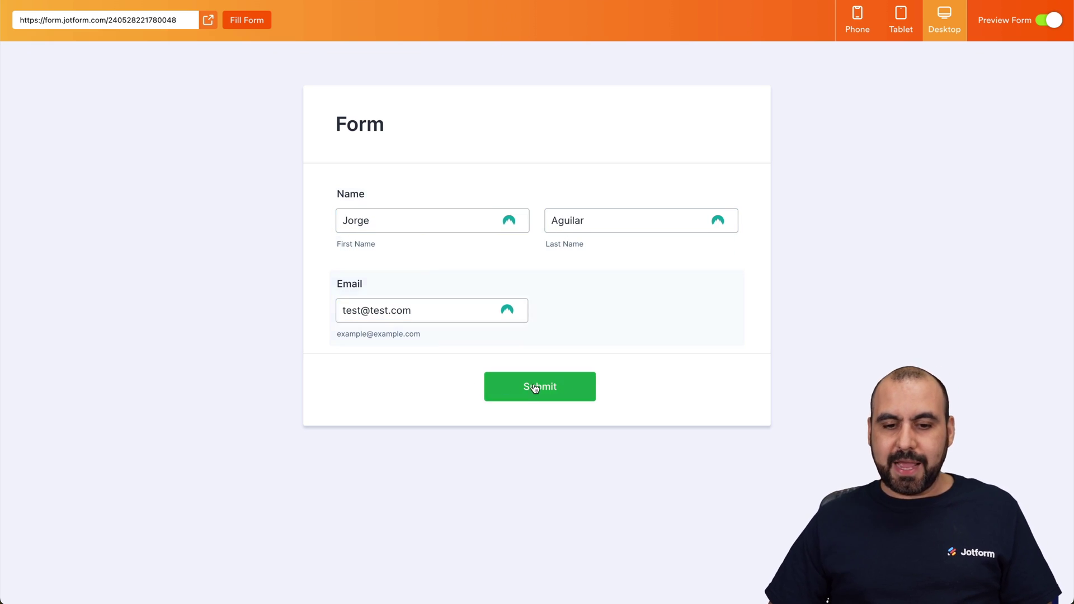
pyautogui.click(535, 386)
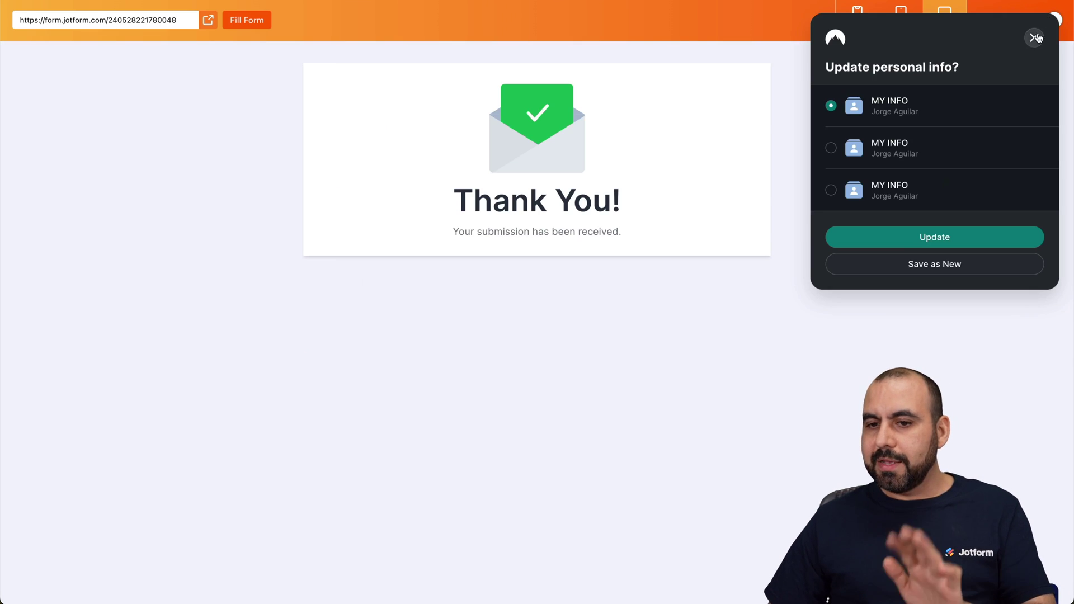
pyautogui.click(1034, 37)
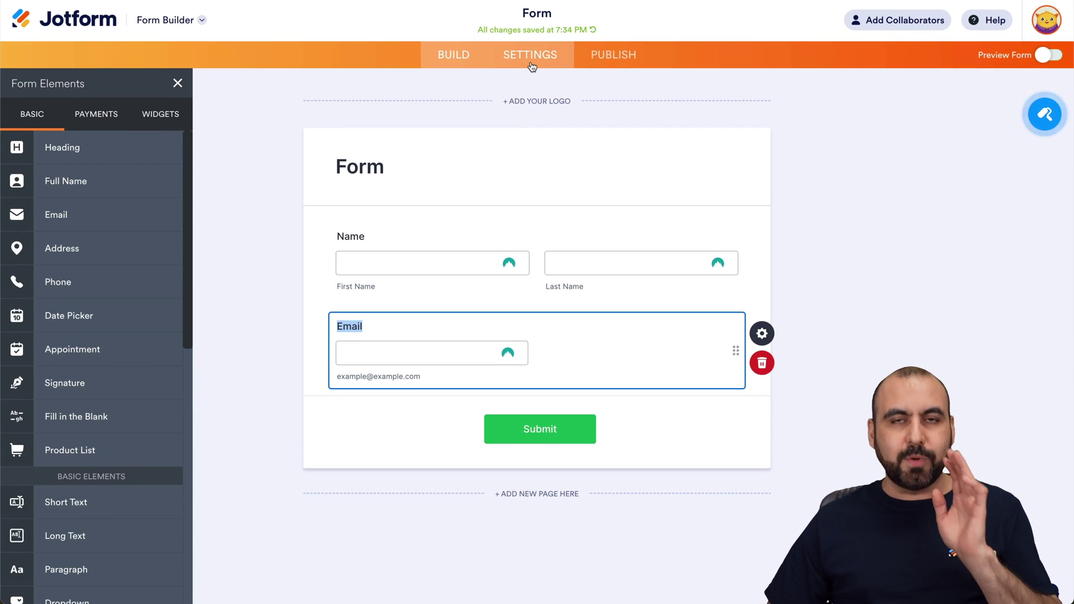
# - Find the Zapier integration in the form's Settings > Integrations
pyautogui.click(529, 65)
pyautogui.click(102, 301)
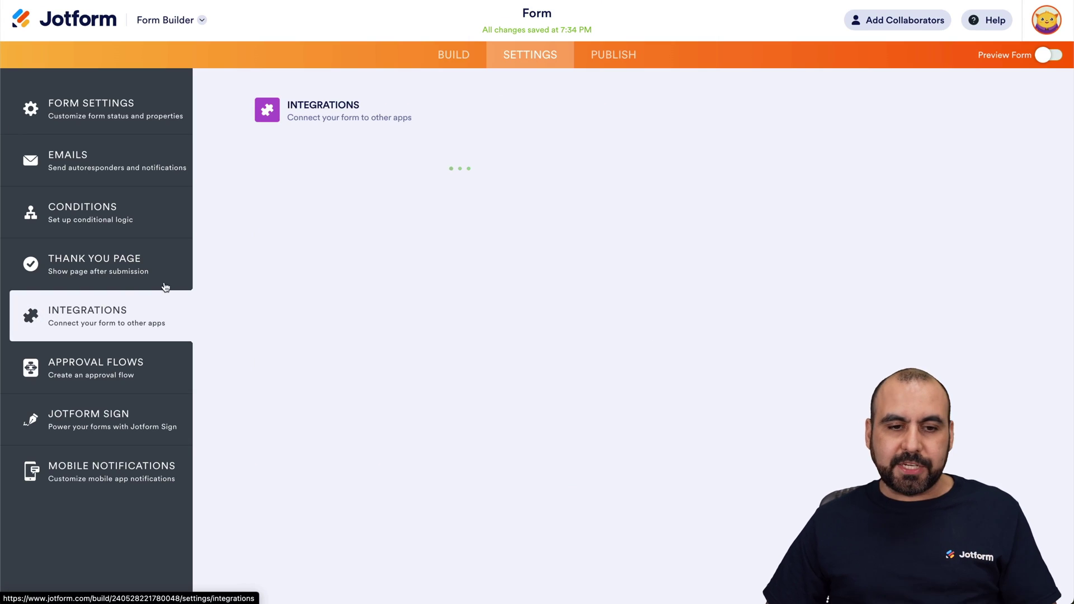
pyautogui.write('zapier')
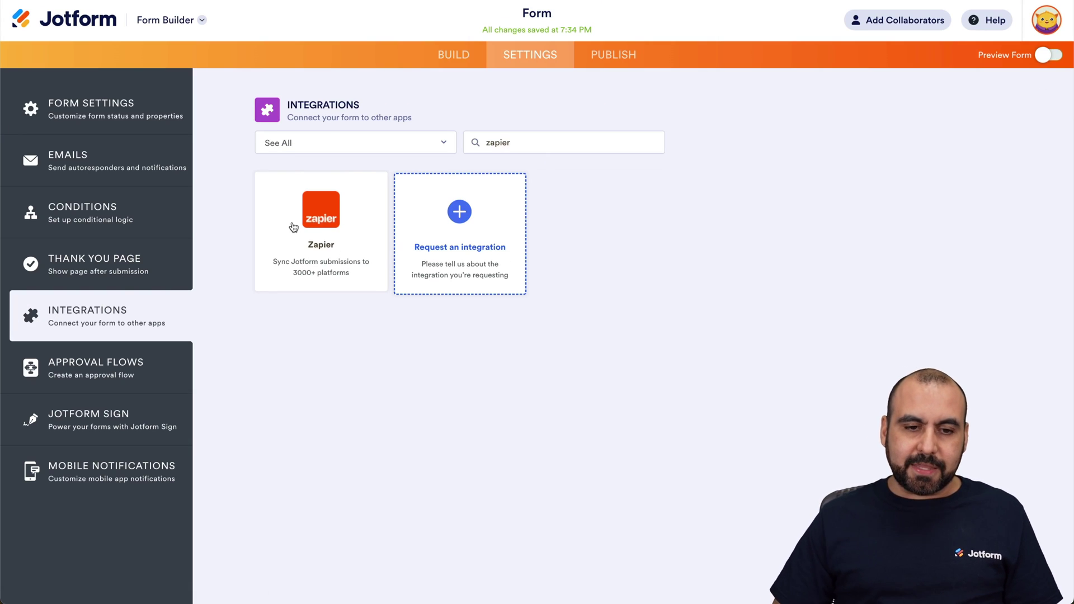
pyautogui.click(293, 227)
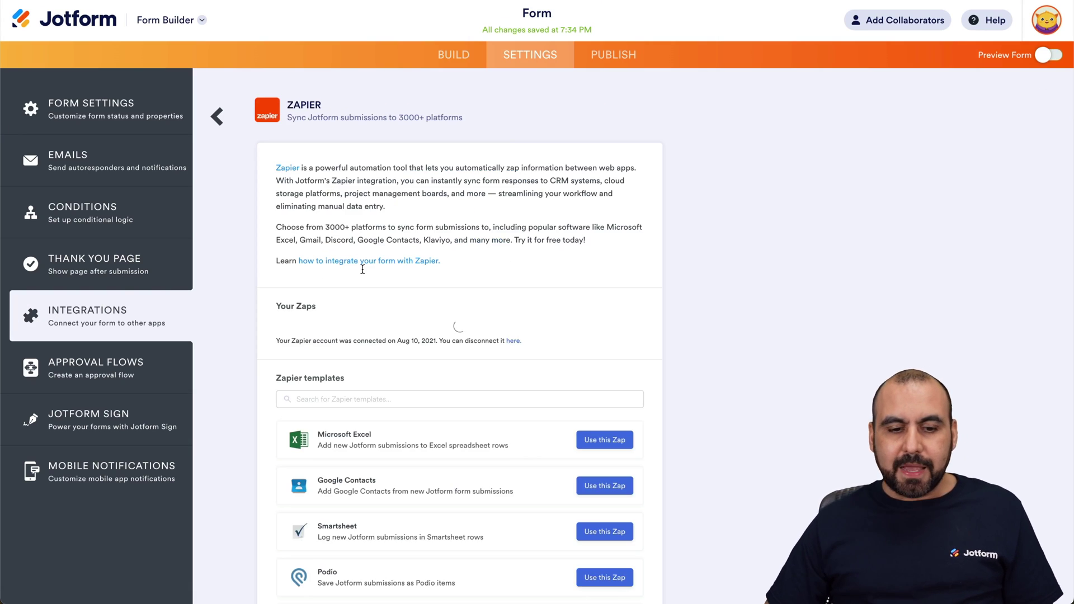
pyautogui.scroll(-2, 327, 311)
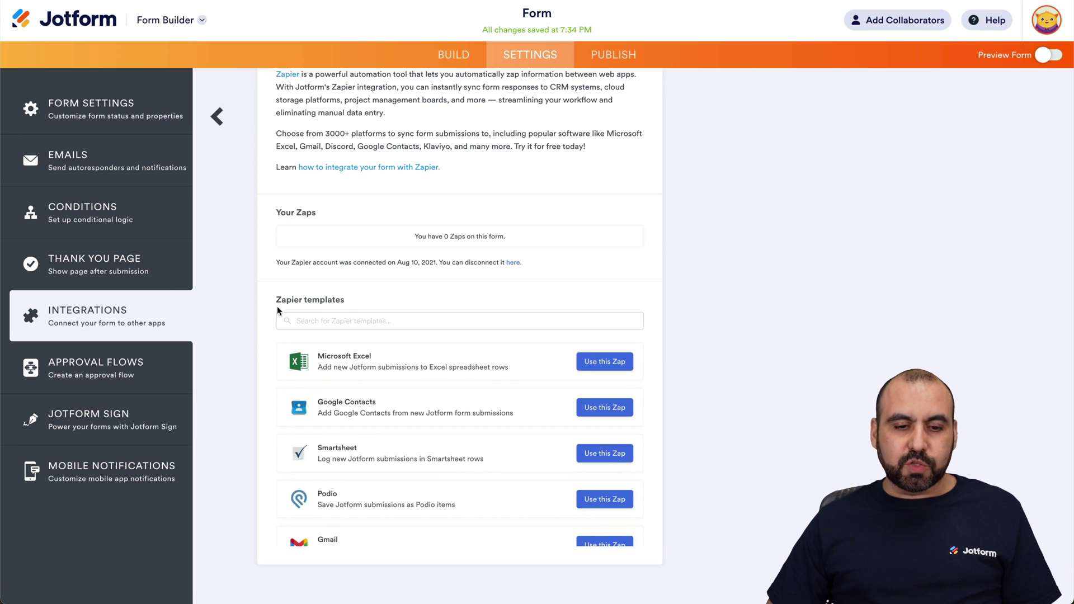
# - Search the Zapier templates for 'analytics' and browse the results
pyautogui.click(344, 320)
pyautogui.write('ana')
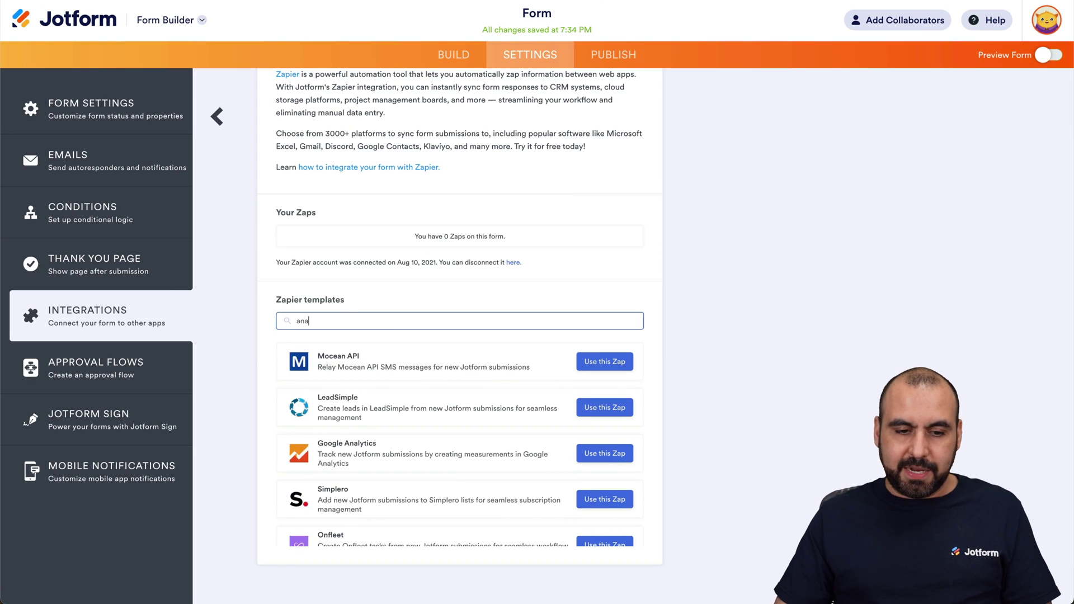
pyautogui.write('lytics')
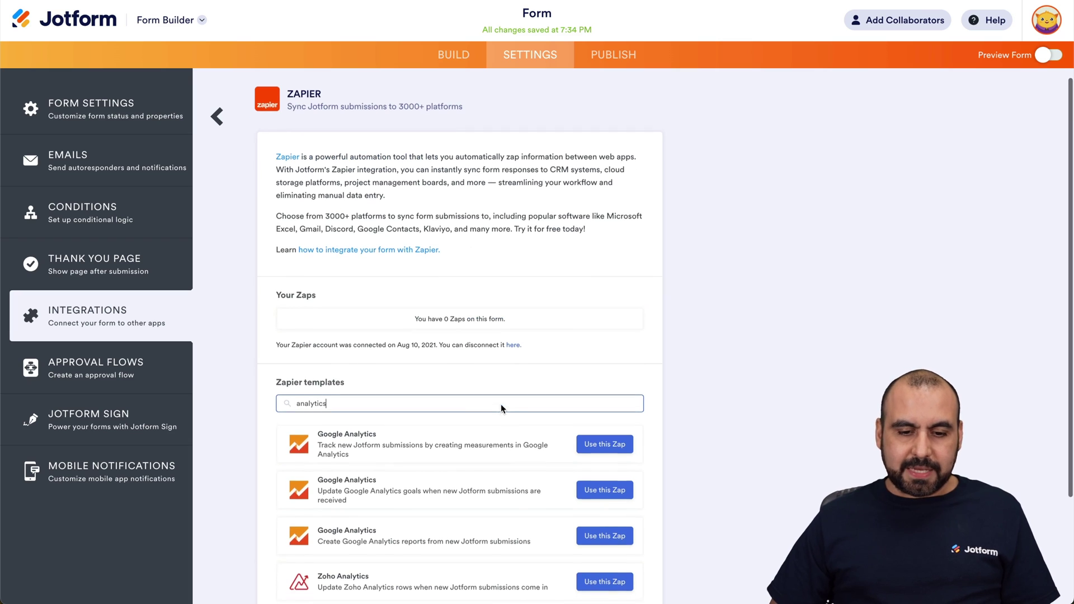
pyautogui.scroll(-2, 501, 429)
pyautogui.scroll(-4, 508, 464)
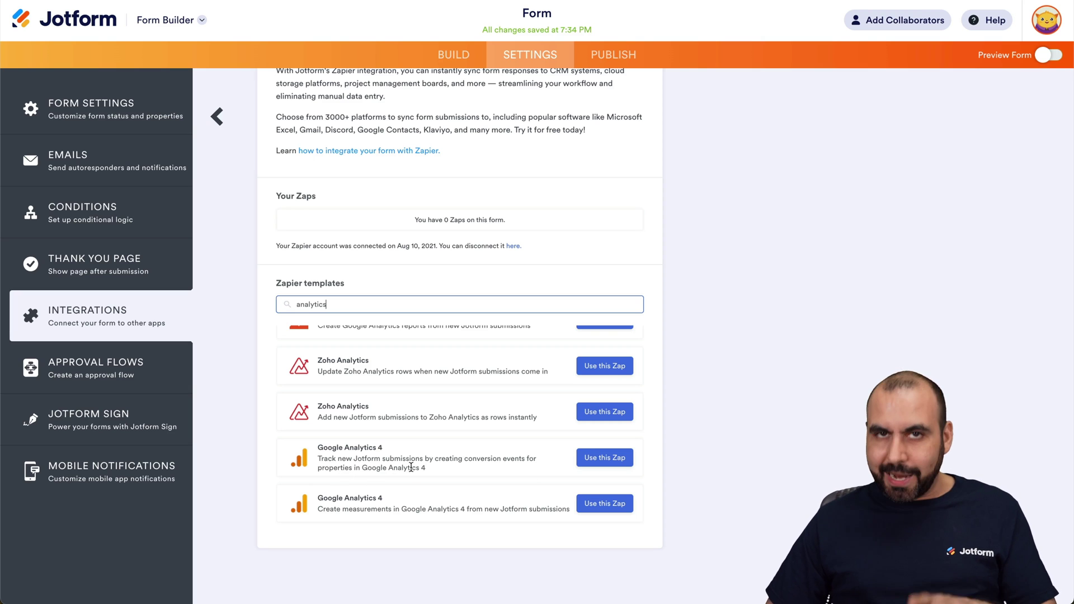
# - Use the Google Analytics 4 conversion-event template, confirming the Jotform account and the trigger form 'Form'
pyautogui.click(596, 460)
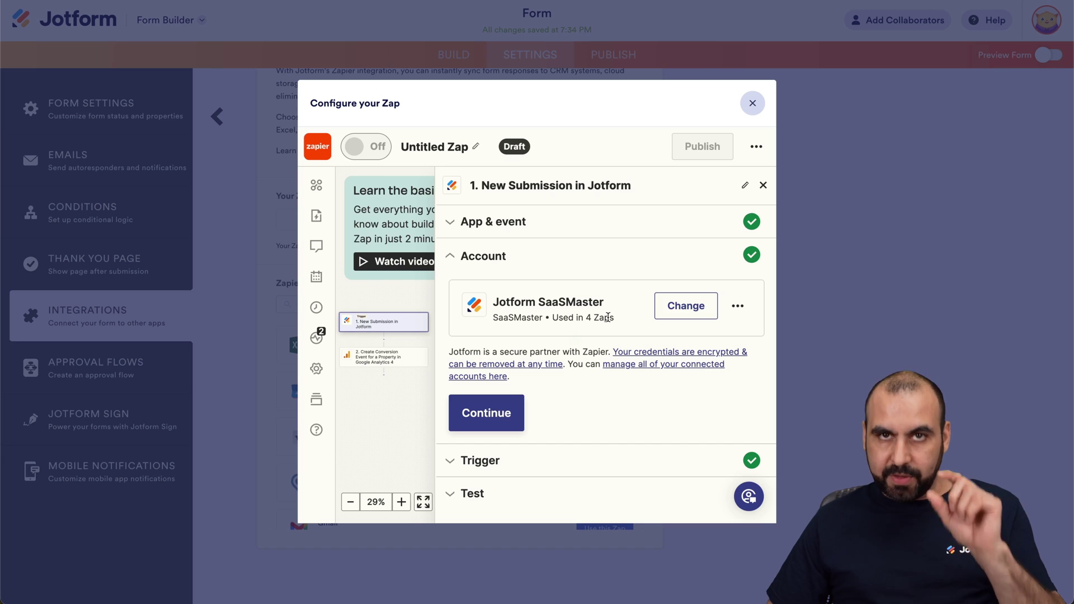
pyautogui.click(489, 419)
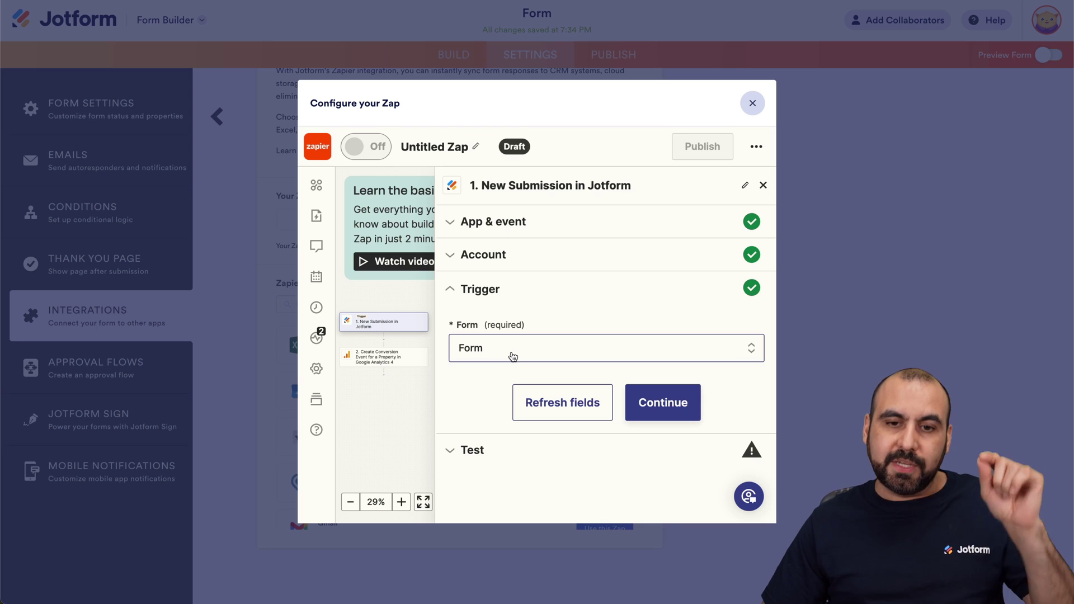
pyautogui.click(684, 402)
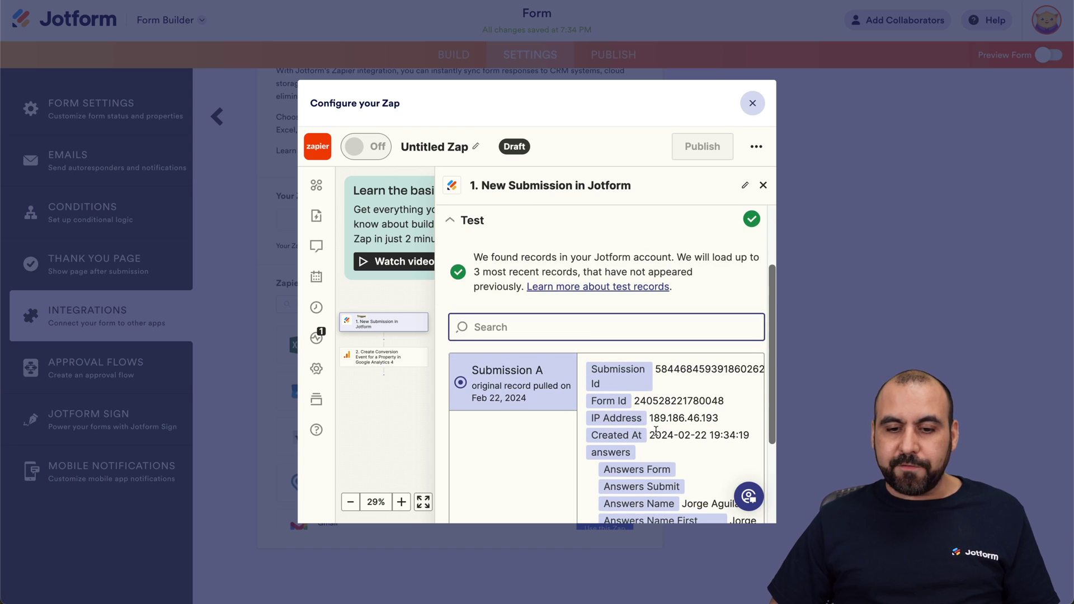
# - Test the trigger and continue with the found sample submission
pyautogui.scroll(-3, 661, 425)
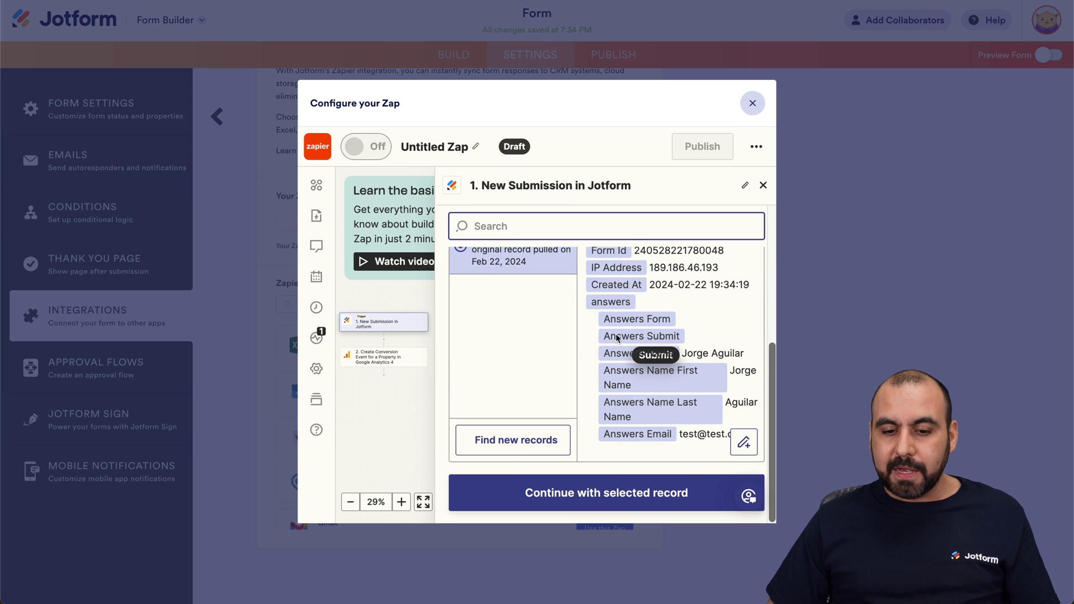
pyautogui.click(607, 498)
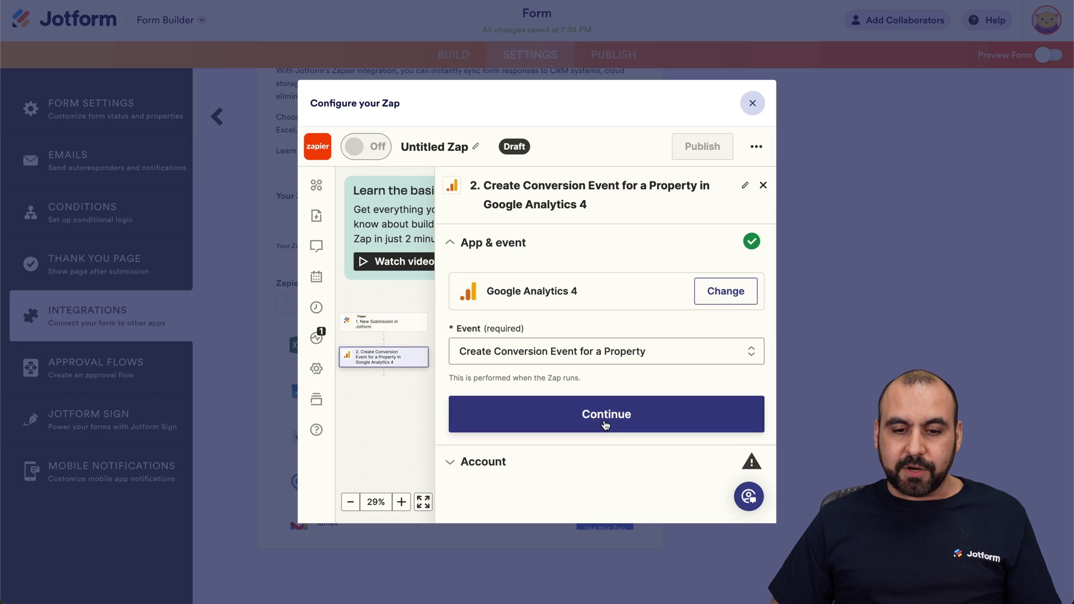
# - Confirm the GA4 event and connected account, then select the SaaS Master Analytics account
pyautogui.click(612, 414)
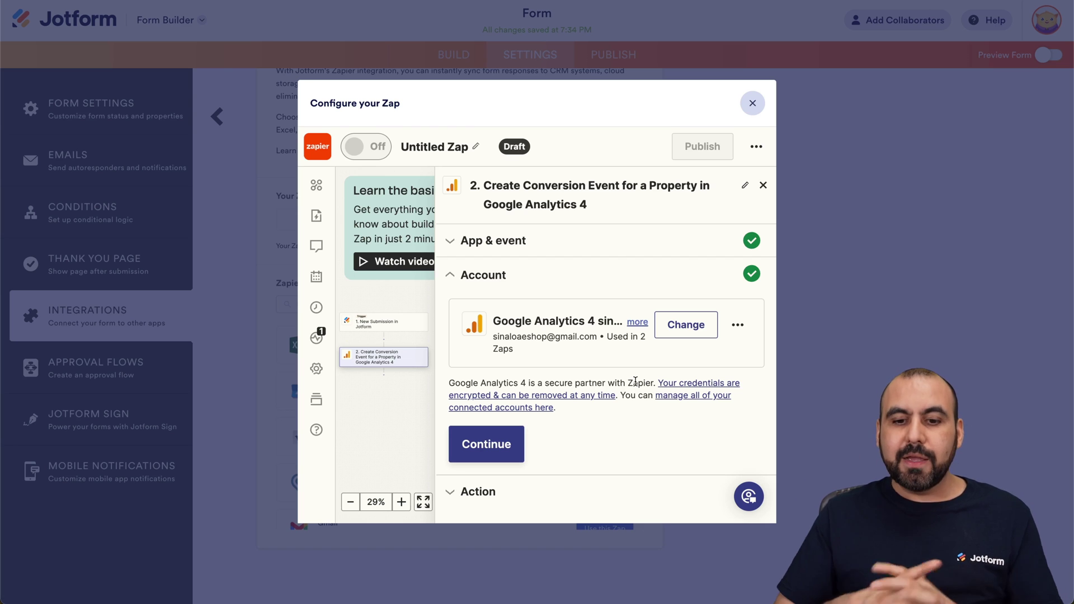
pyautogui.click(511, 443)
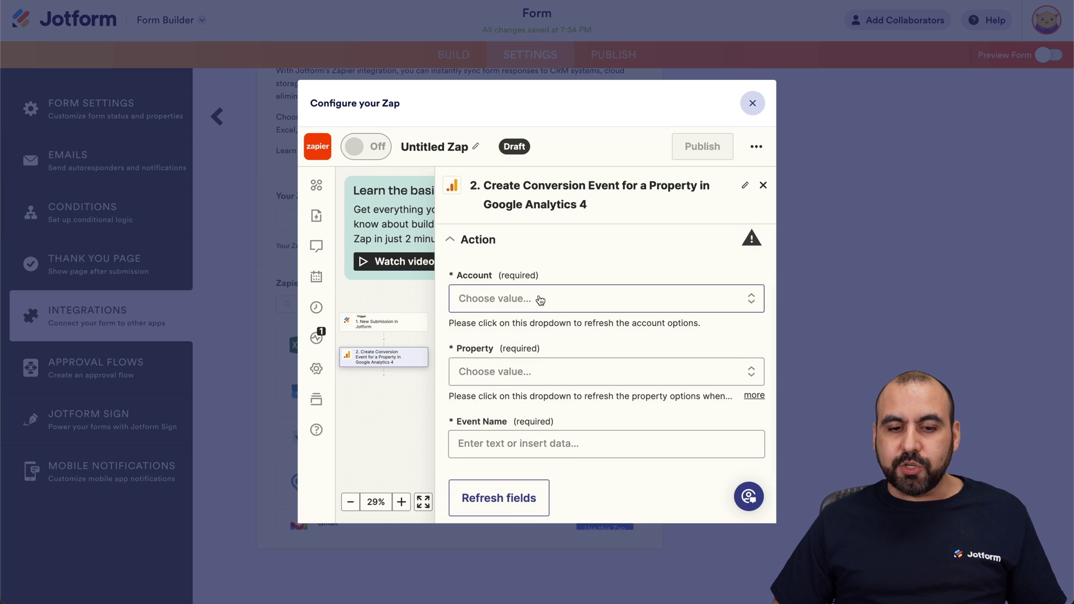
pyautogui.click(541, 299)
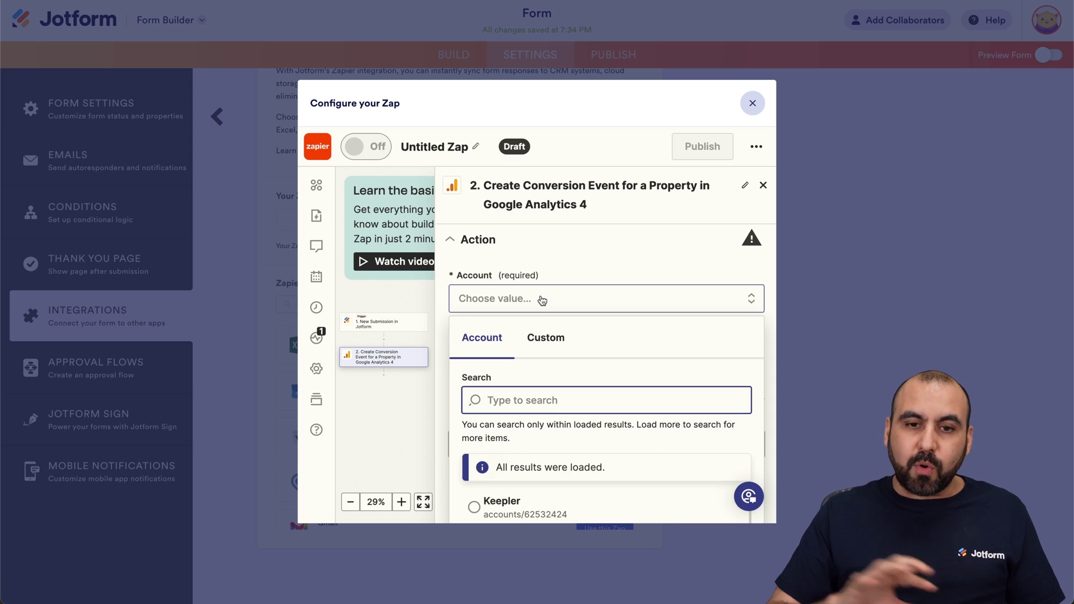
pyautogui.write('saas')
pyautogui.scroll(-1, 553, 343)
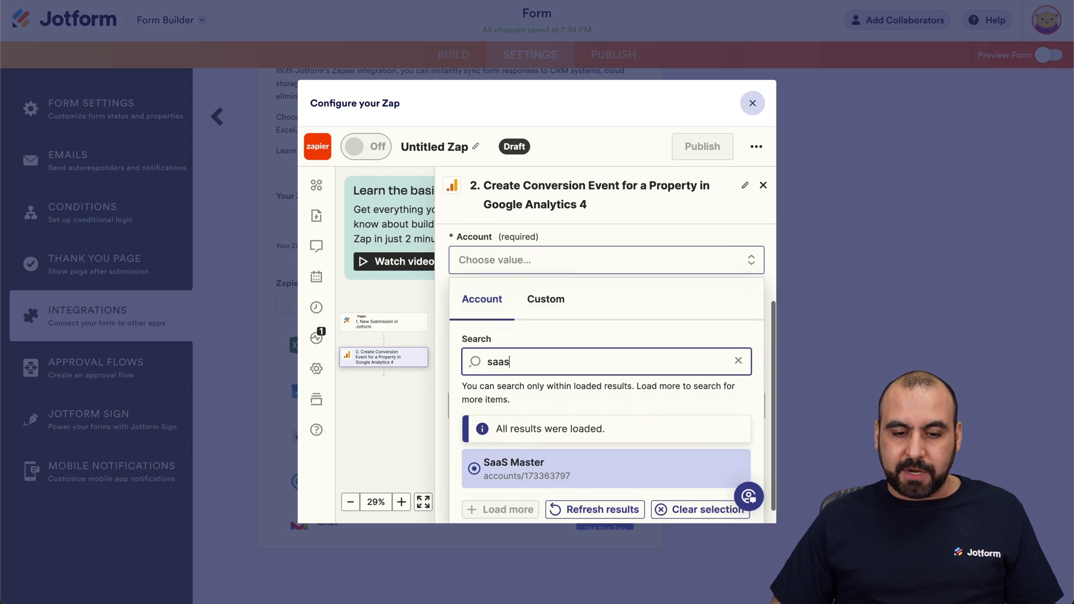
pyautogui.click(523, 452)
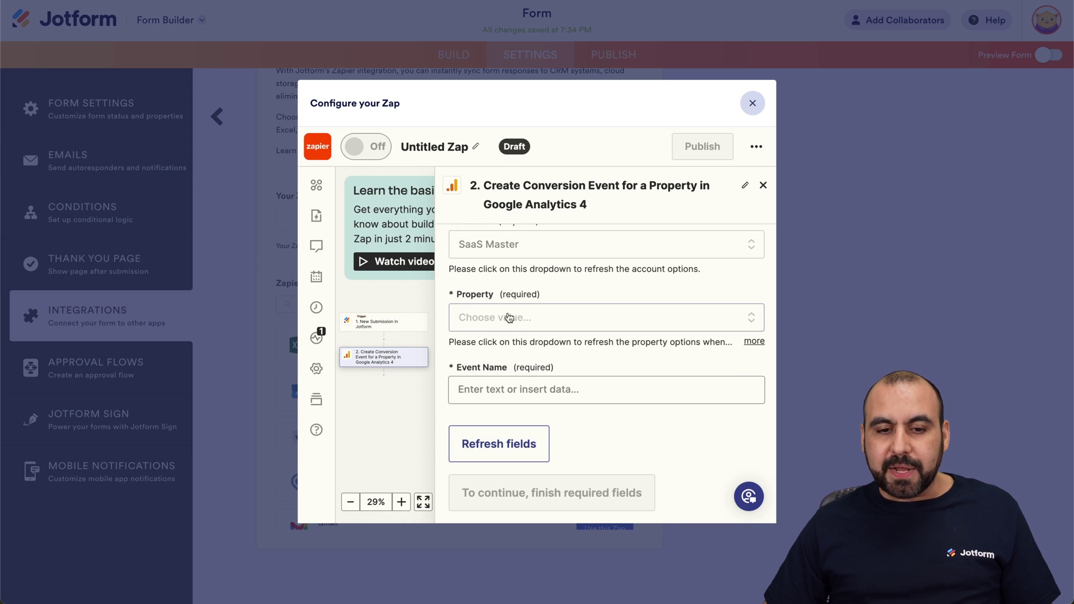
pyautogui.scroll(1, 509, 317)
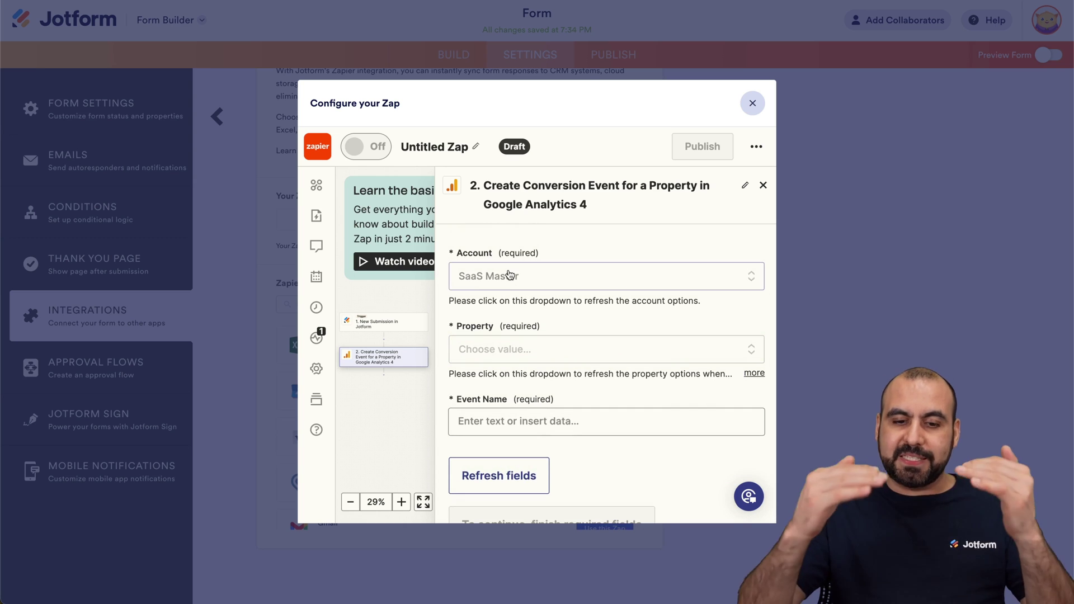
# - Select the saasmasternet property and move to the Event Name field
pyautogui.click(515, 348)
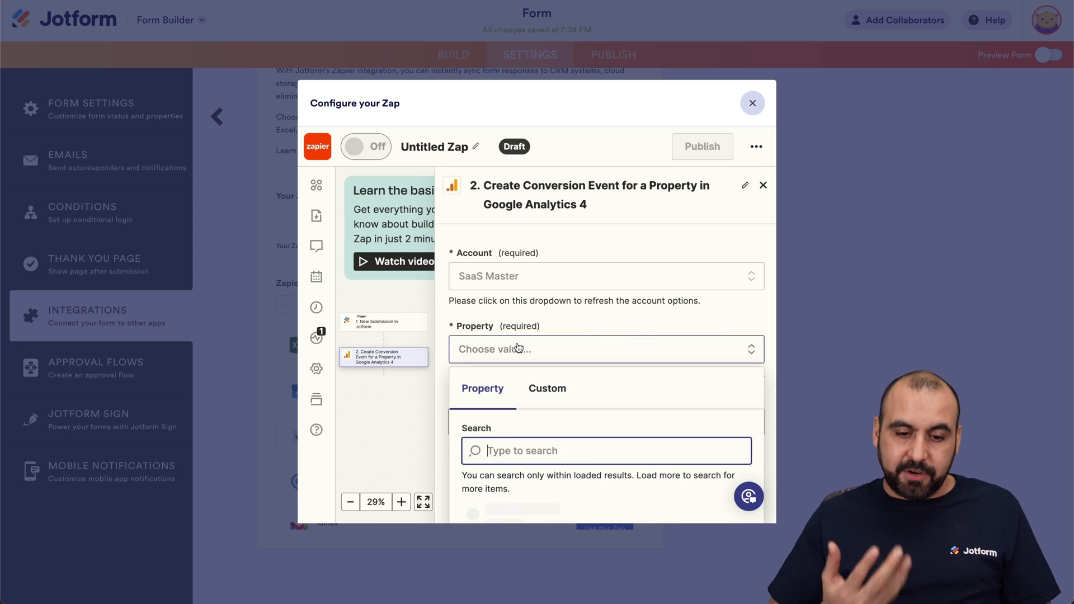
pyautogui.write('saas')
pyautogui.scroll(-5, 537, 436)
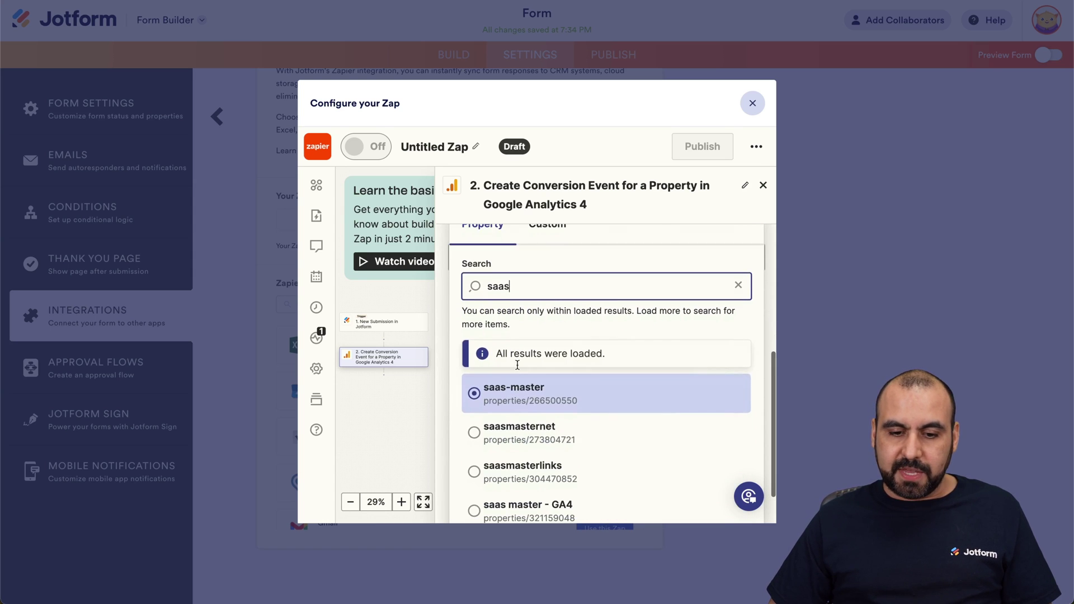
pyautogui.click(537, 437)
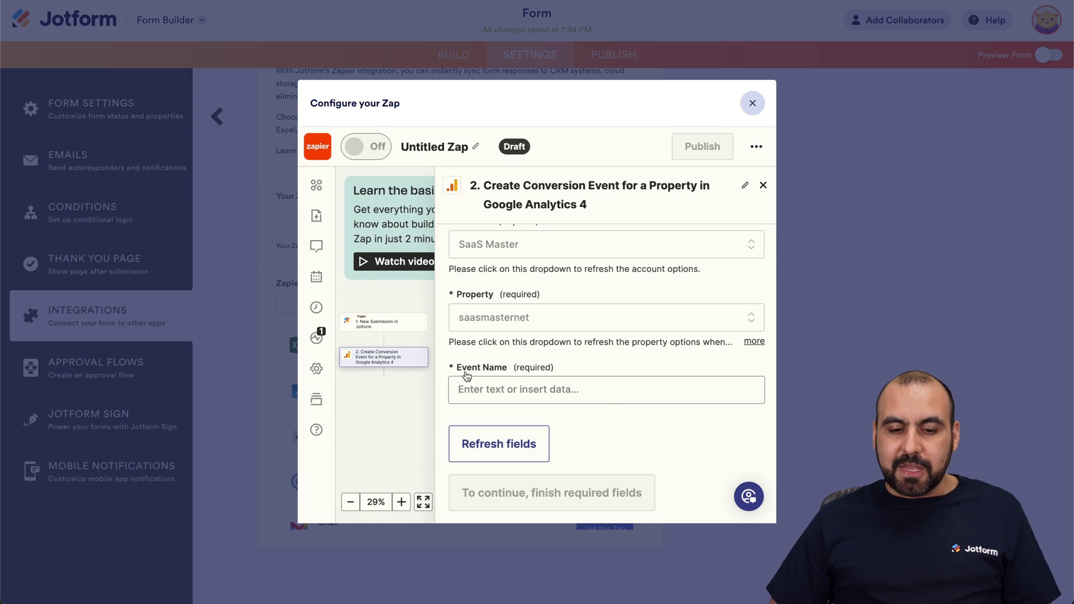
pyautogui.click(503, 390)
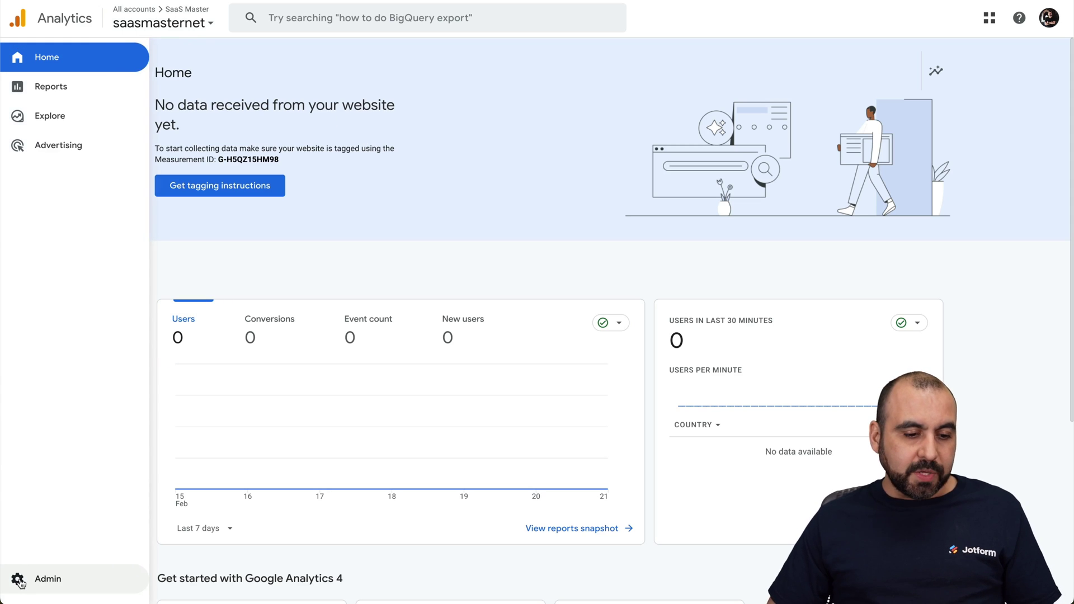
# - View the saasmasternet property's Conversion Events in the Analytics Admin settings
pyautogui.click(35, 582)
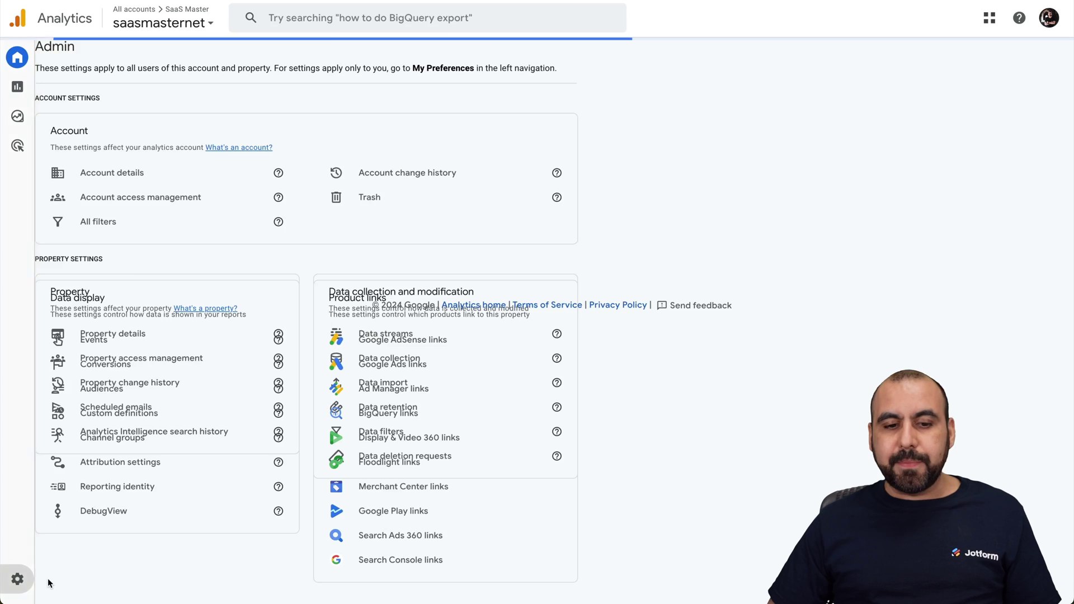
pyautogui.scroll(-2, 316, 484)
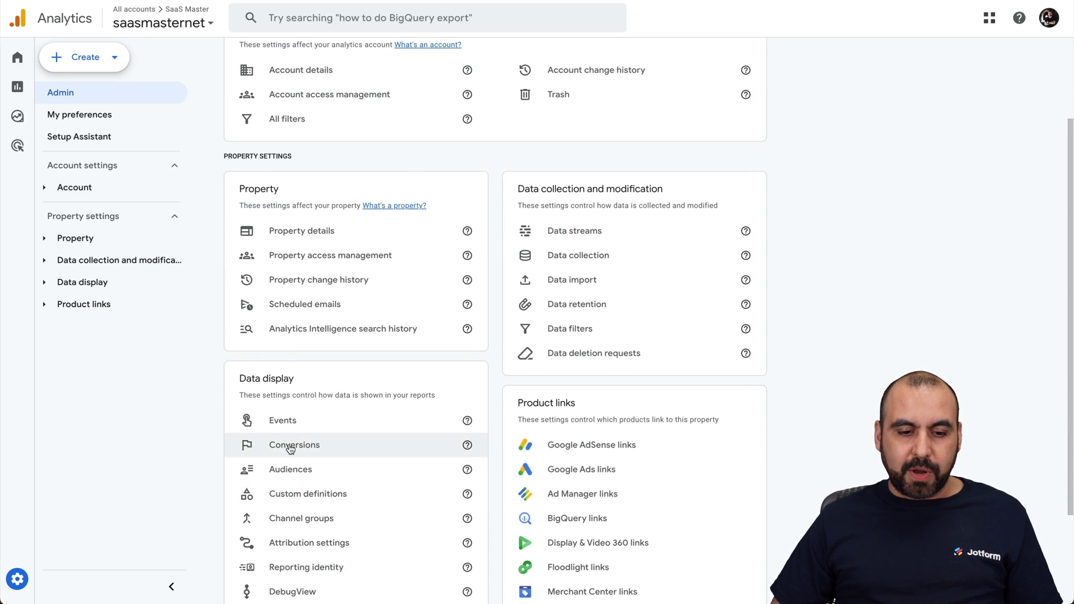
pyautogui.click(311, 446)
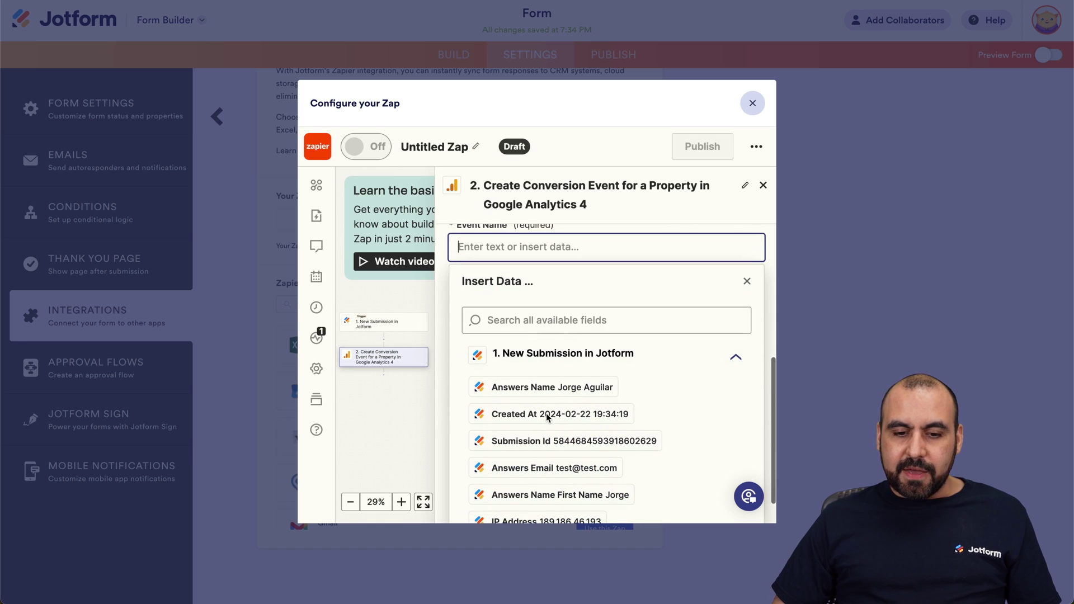
# - Map Event Name to the Submission Id and send a test conversion event to Google Analytics 4
pyautogui.moveTo(576, 442)
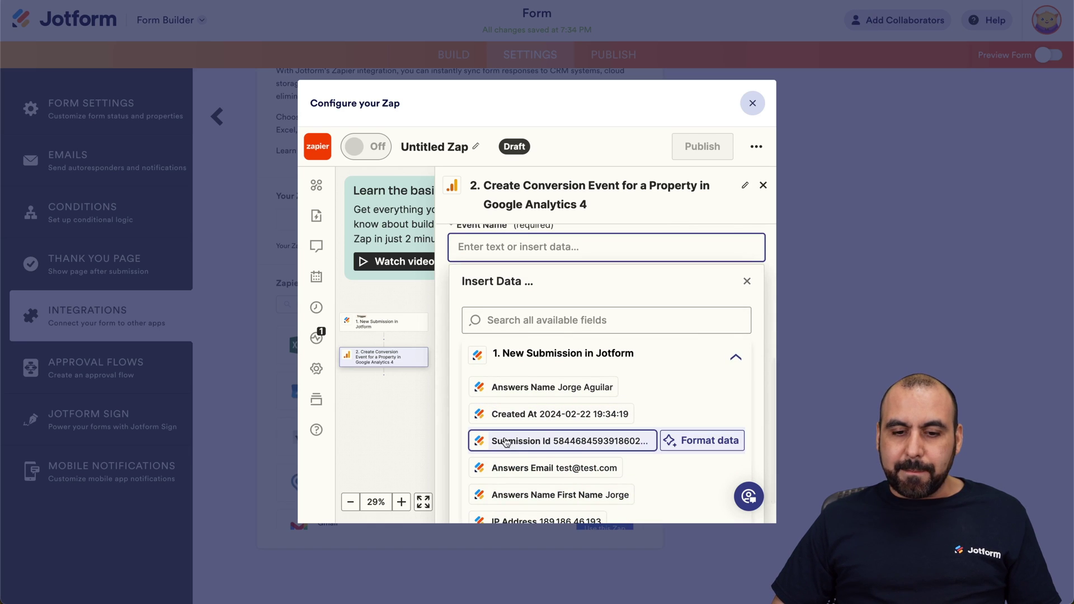
pyautogui.click(579, 443)
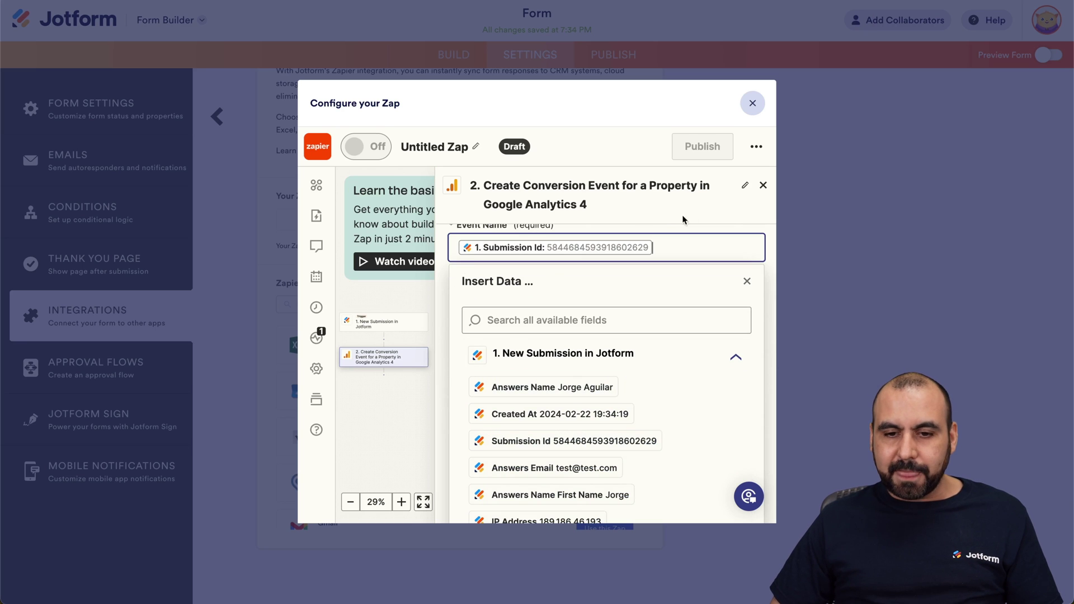
pyautogui.click(702, 219)
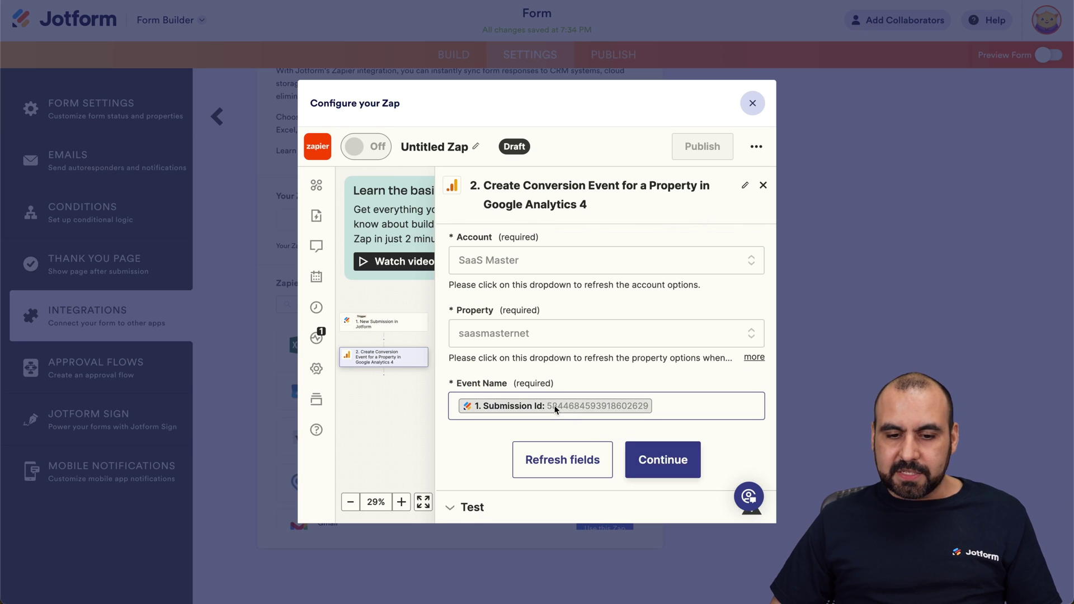
pyautogui.click(663, 459)
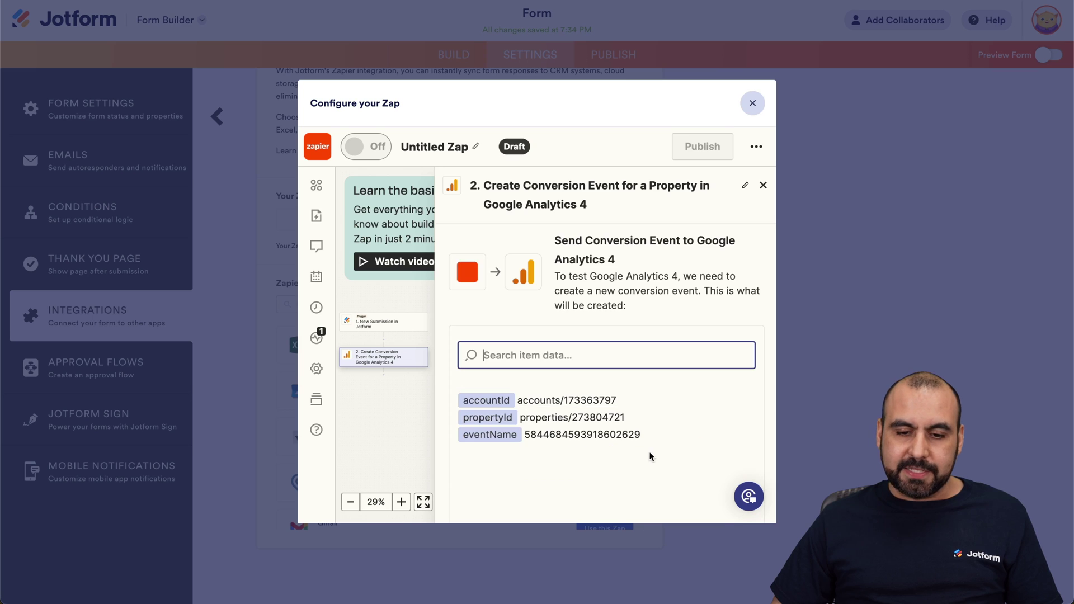
pyautogui.scroll(-2, 612, 455)
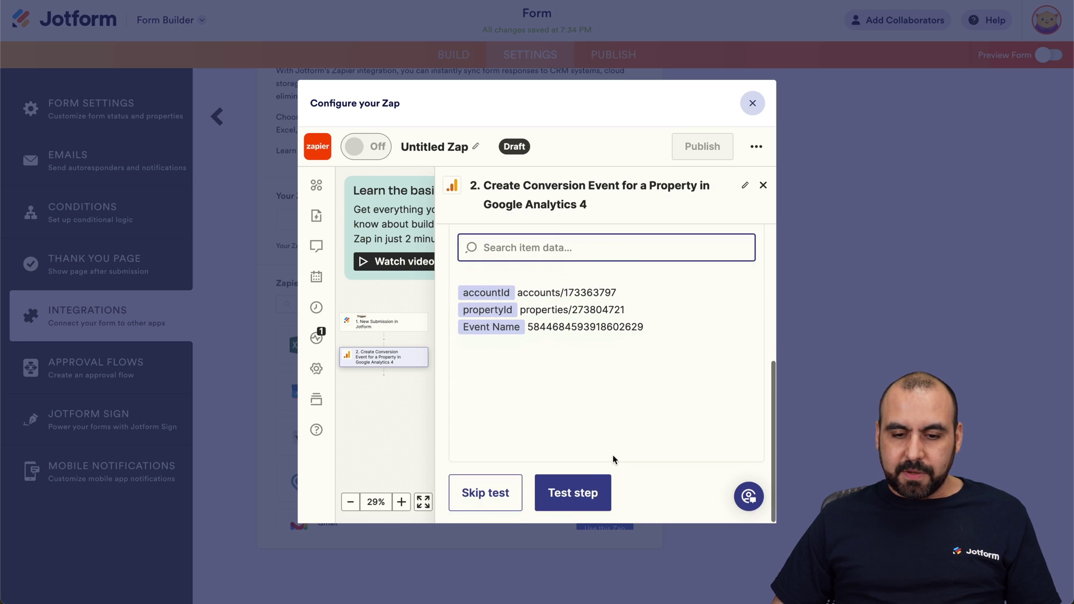
pyautogui.click(582, 493)
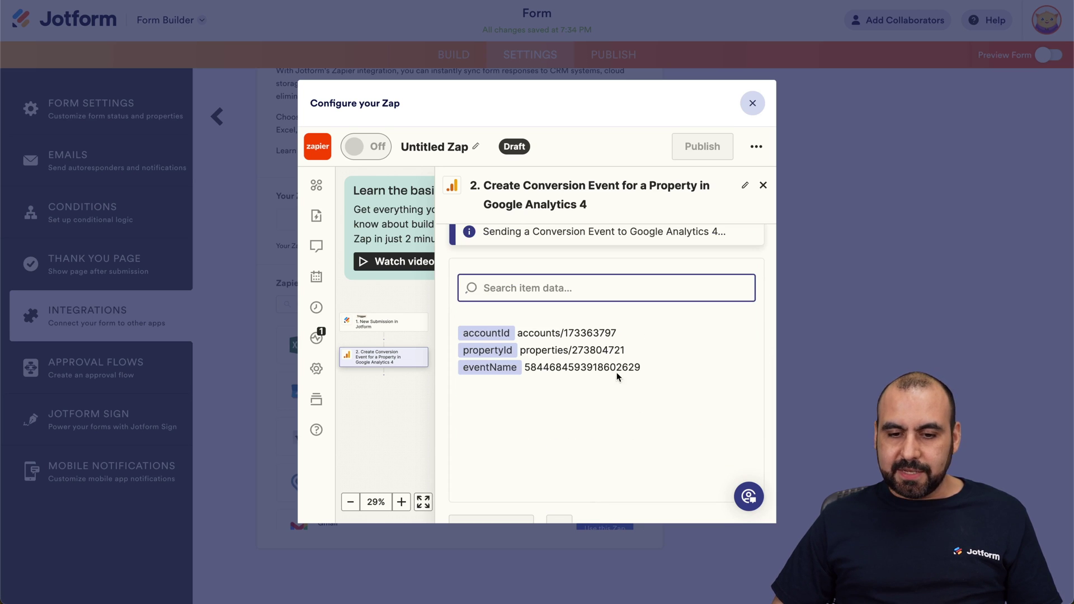
pyautogui.scroll(-3, 646, 398)
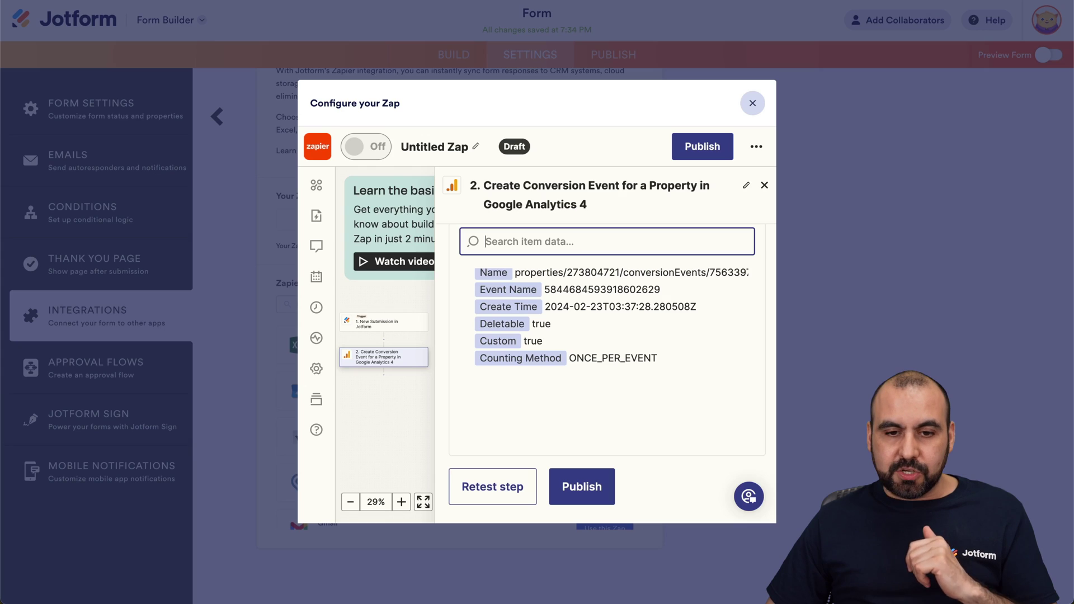
pyautogui.click(582, 485)
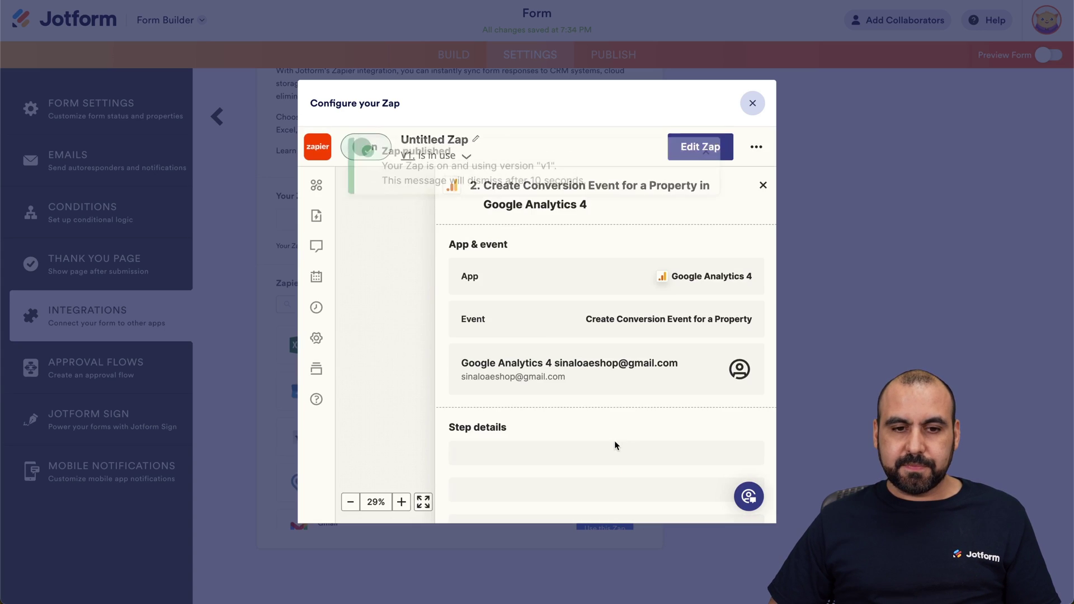
# - Dismiss the Zap published notice and close the zap configuration dialog
pyautogui.click(706, 161)
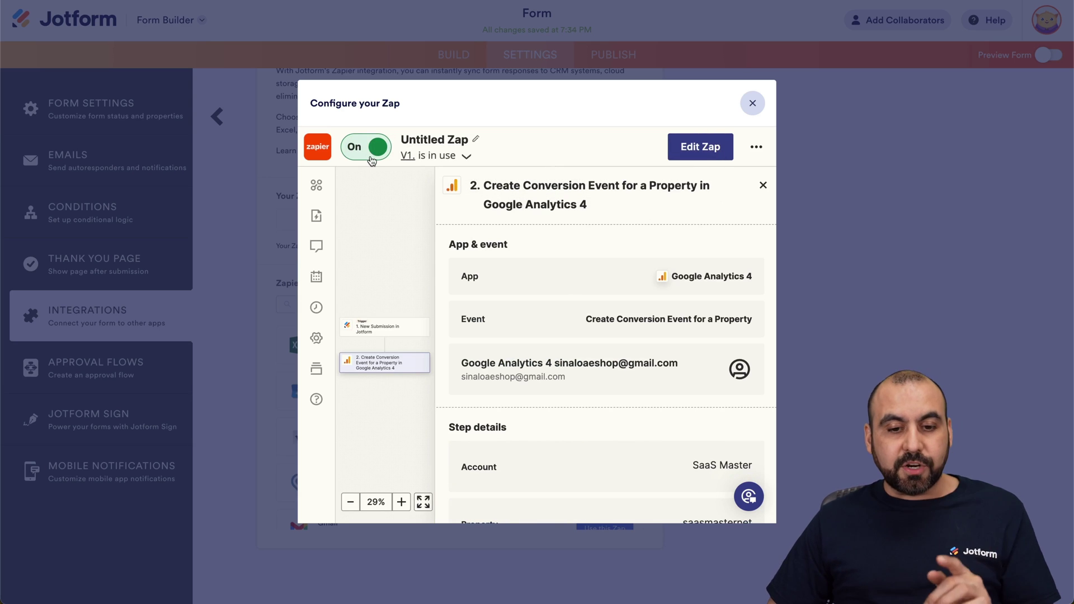
pyautogui.scroll(-3, 601, 422)
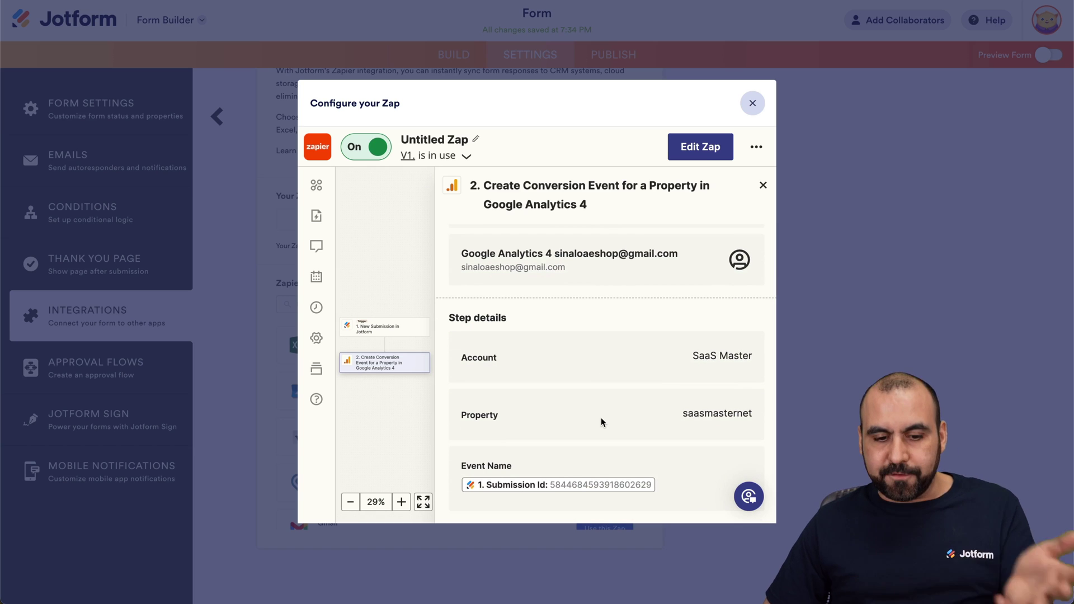
pyautogui.click(751, 106)
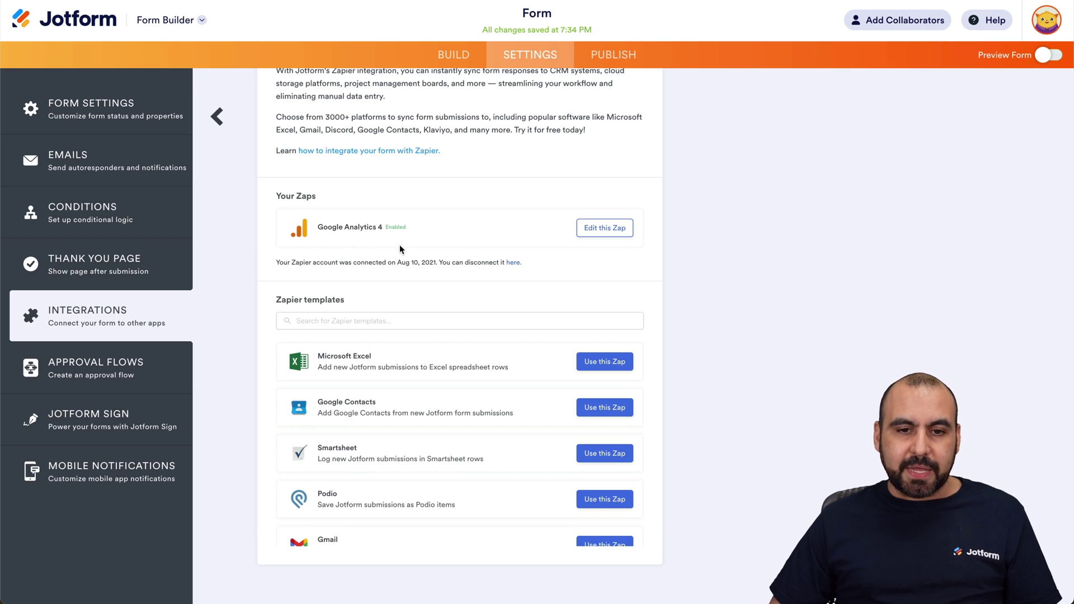
# - Preview the form and submit another test entry with a sample first and last name
pyautogui.click(1043, 57)
pyautogui.click(430, 225)
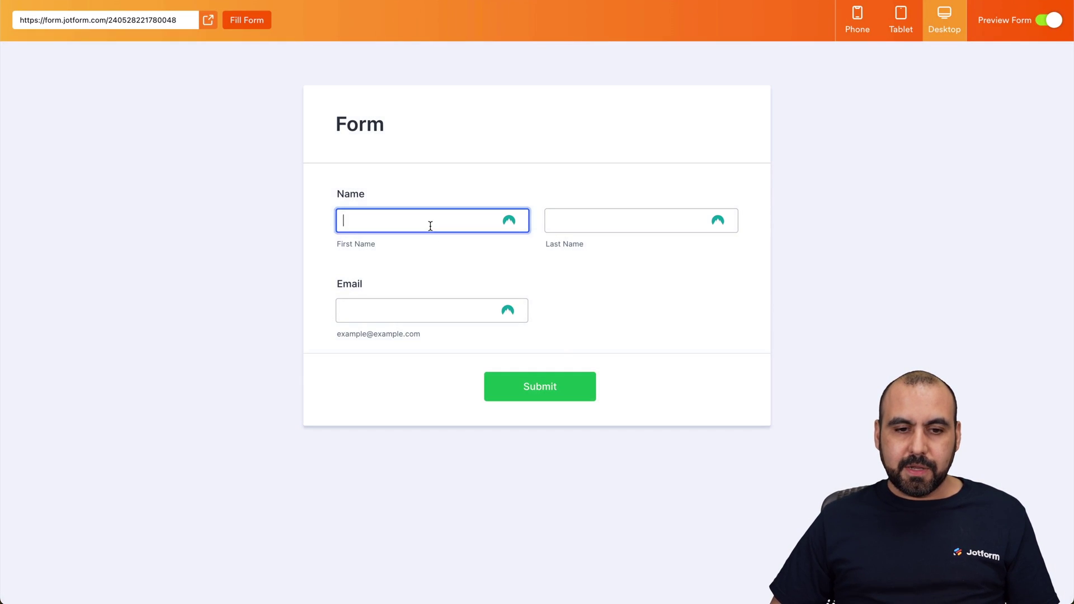
pyautogui.press('Tab')
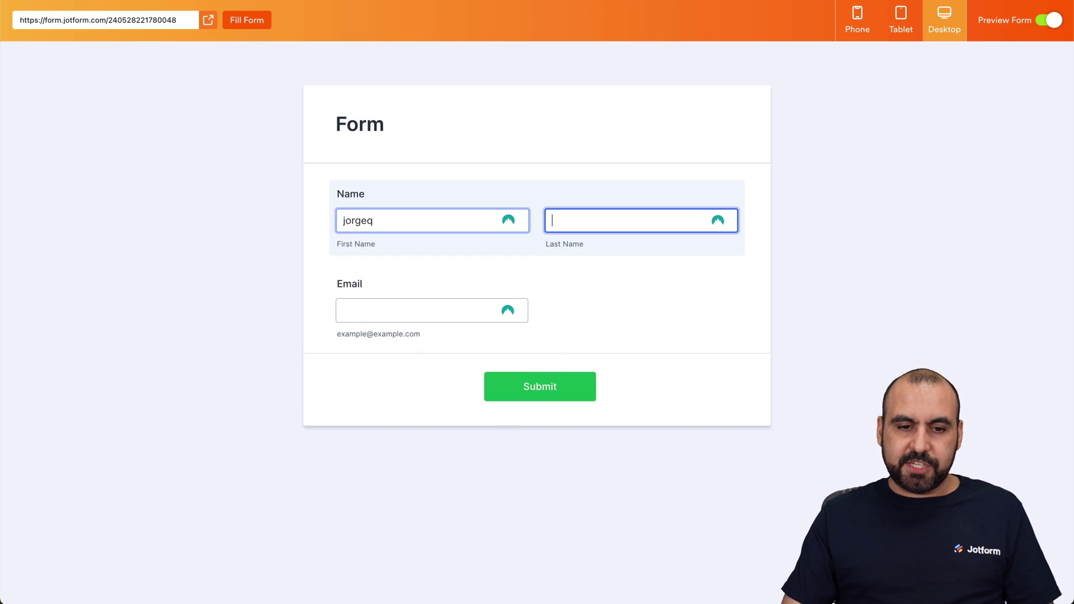
pyautogui.hotkey('shift', 'Tab')
pyautogui.press('Tab')
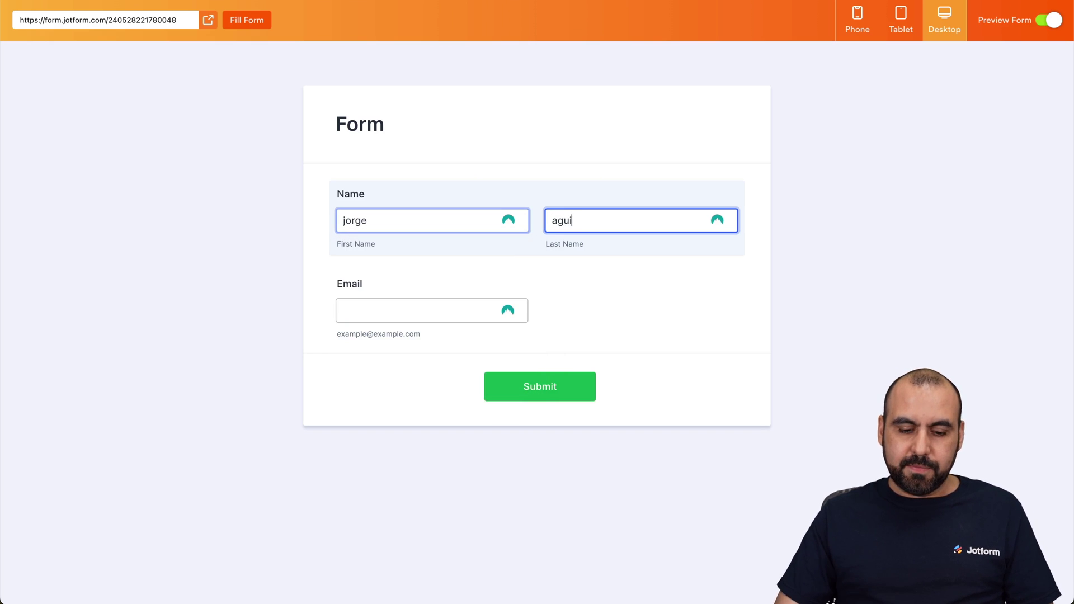
pyautogui.press('Tab')
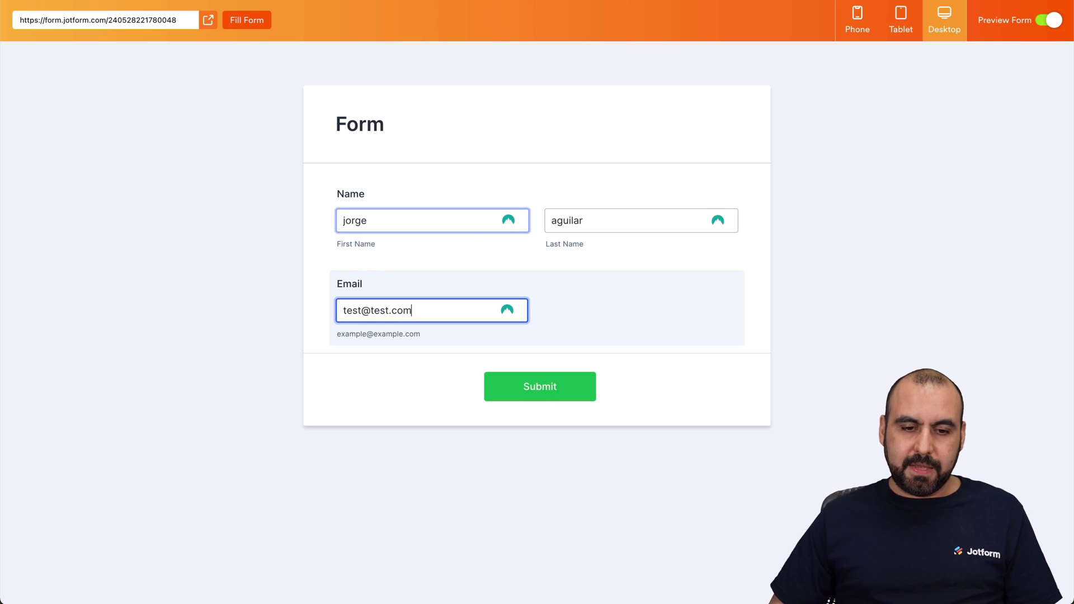
pyautogui.click(518, 391)
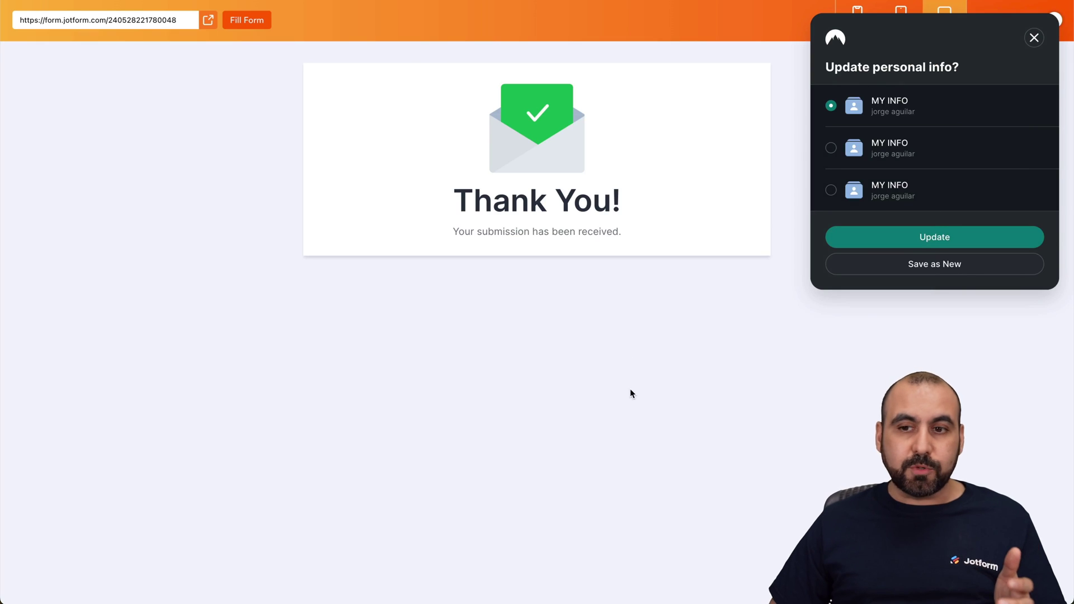
# - Dismiss the 'Update personal info?' popup and exit form preview to reach the Publish page
pyautogui.click(1035, 38)
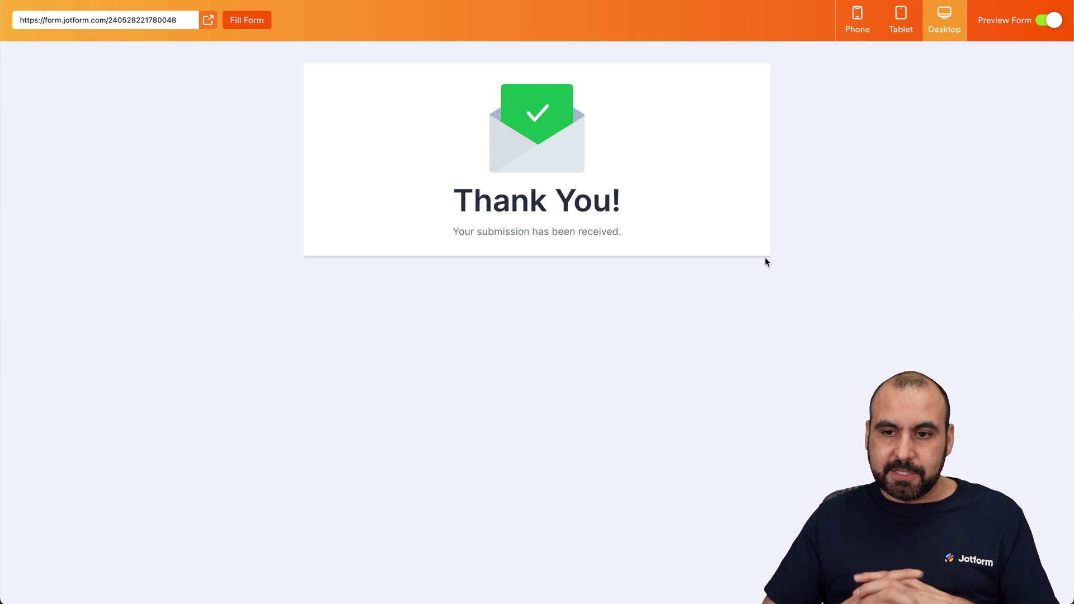
pyautogui.click(1049, 25)
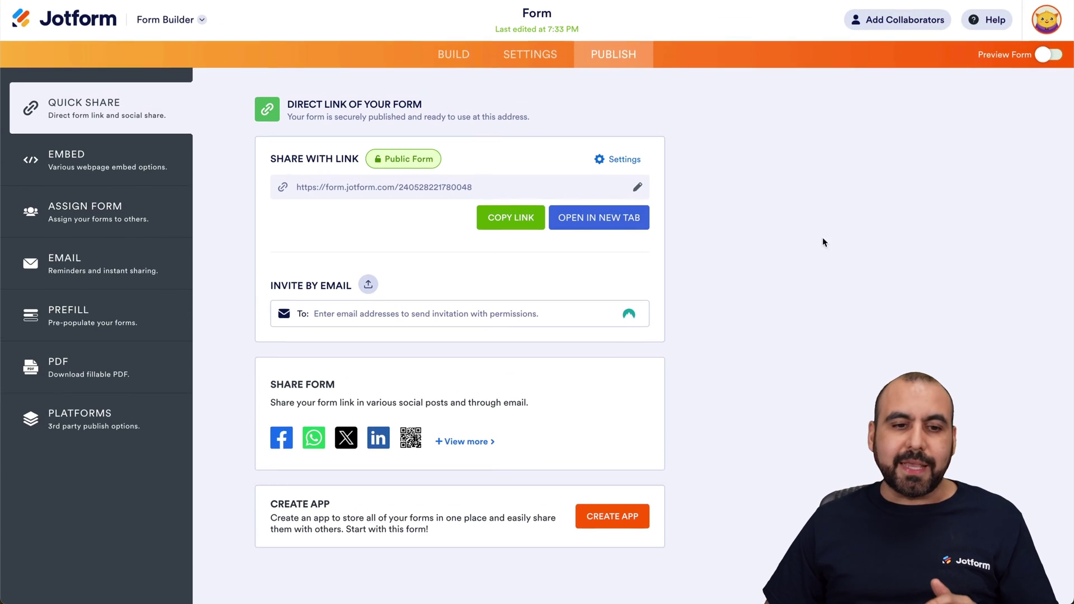